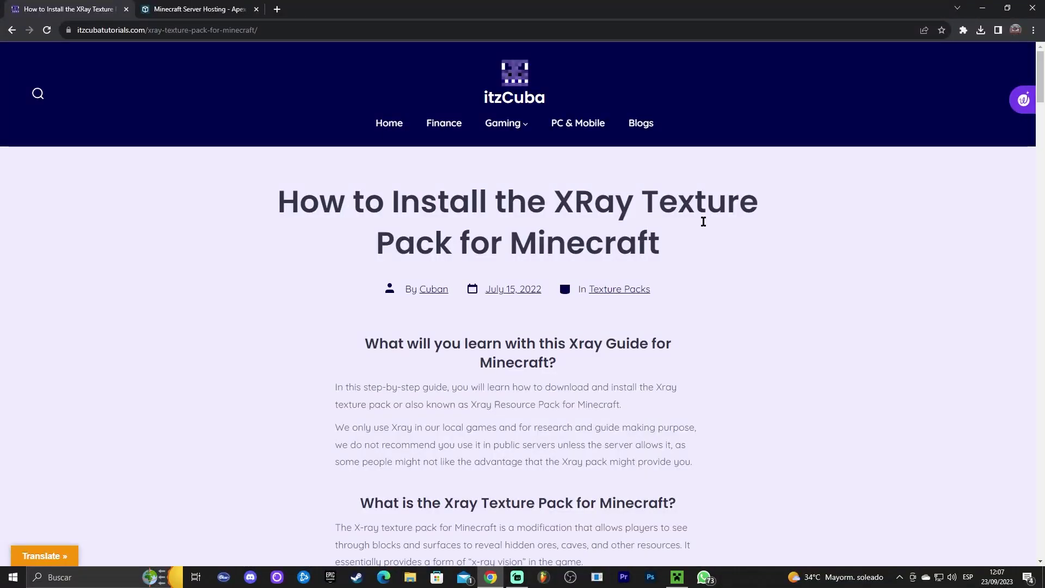
Open the Xray Ultimate download page in a new tab from the DOWNLOAD XRAY image
scroll(762, 212, down, 9)
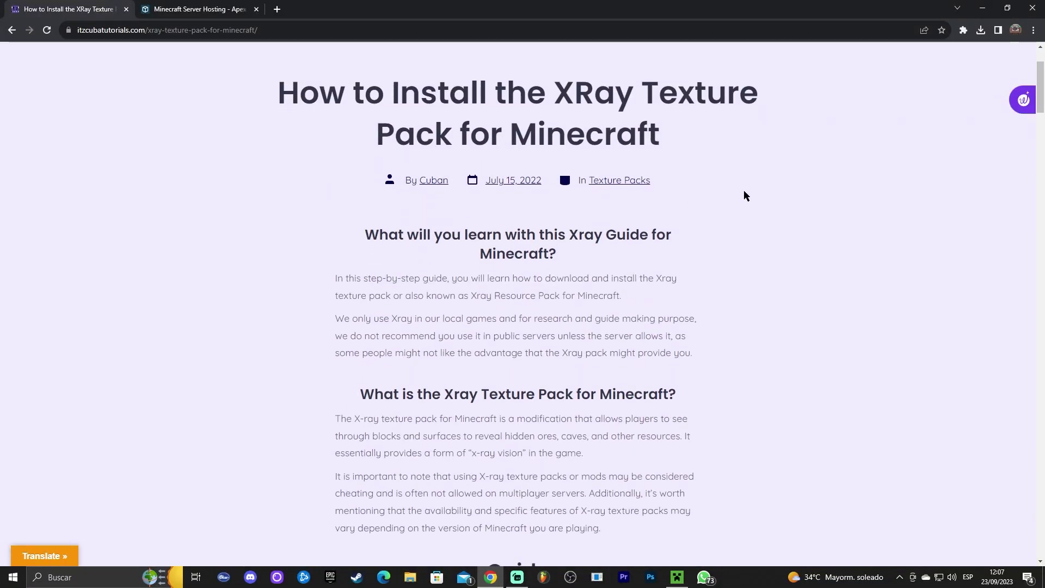
scroll(610, 210, down, 10)
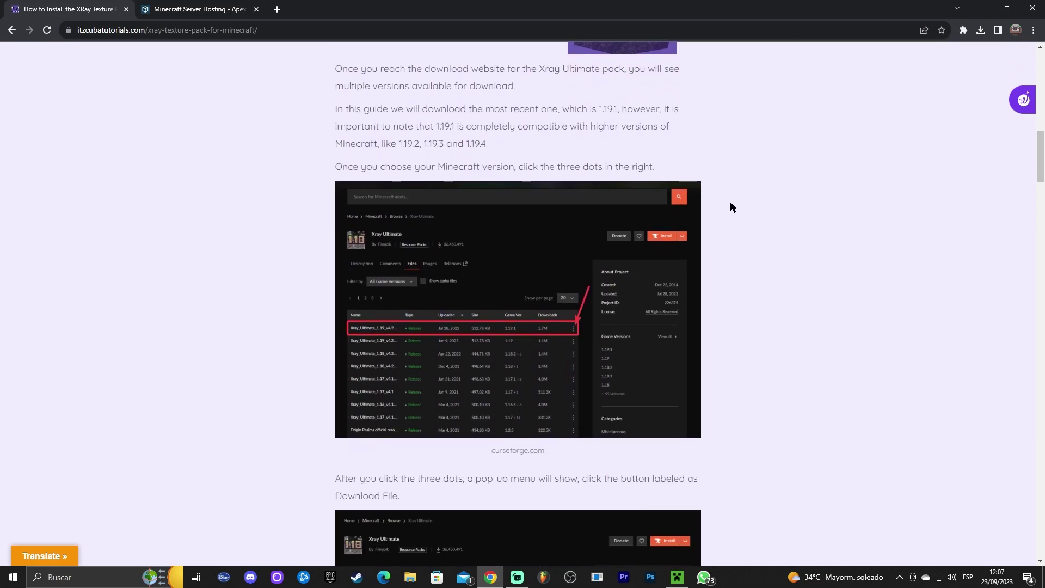
scroll(854, 213, up, 10)
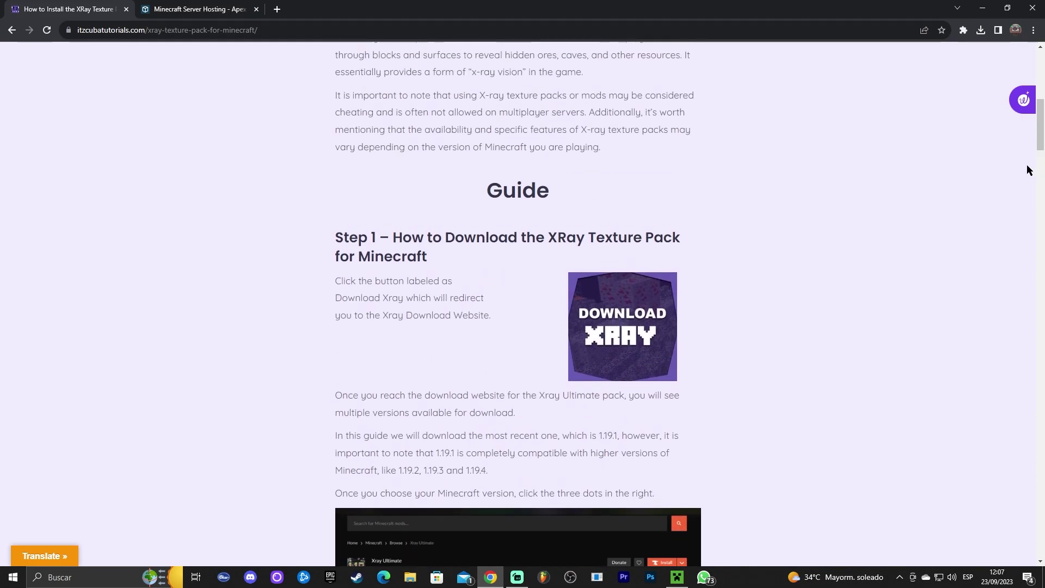
mouse_move(1040, 136)
mouse_down()
mouse_move(1041, 425)
mouse_move(1022, 269)
mouse_move(1042, 93)
mouse_move(1041, 112)
mouse_up()
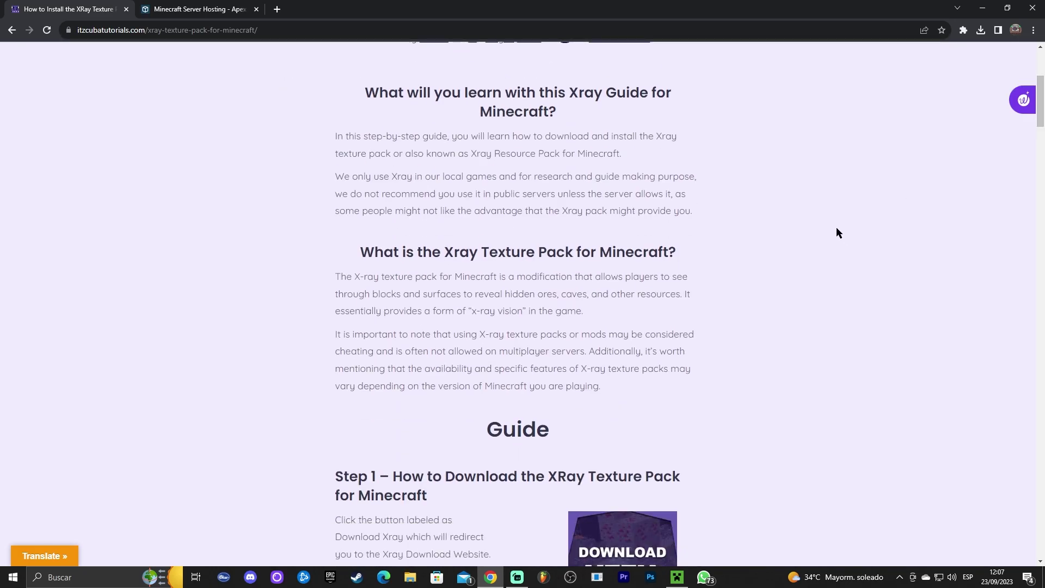
scroll(678, 288, down, 6)
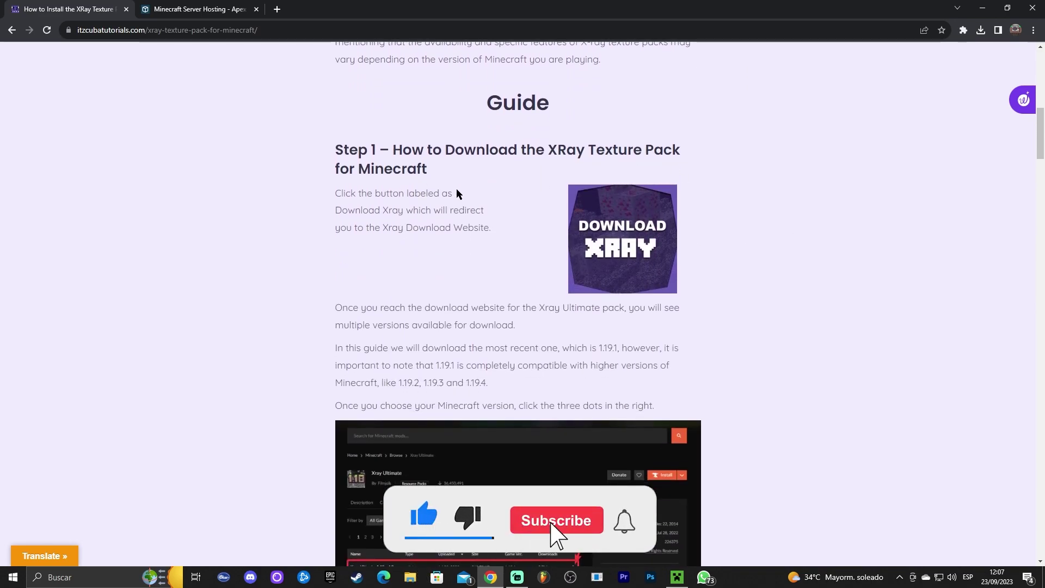
scroll(634, 146, up, 9)
scroll(634, 146, down, 9)
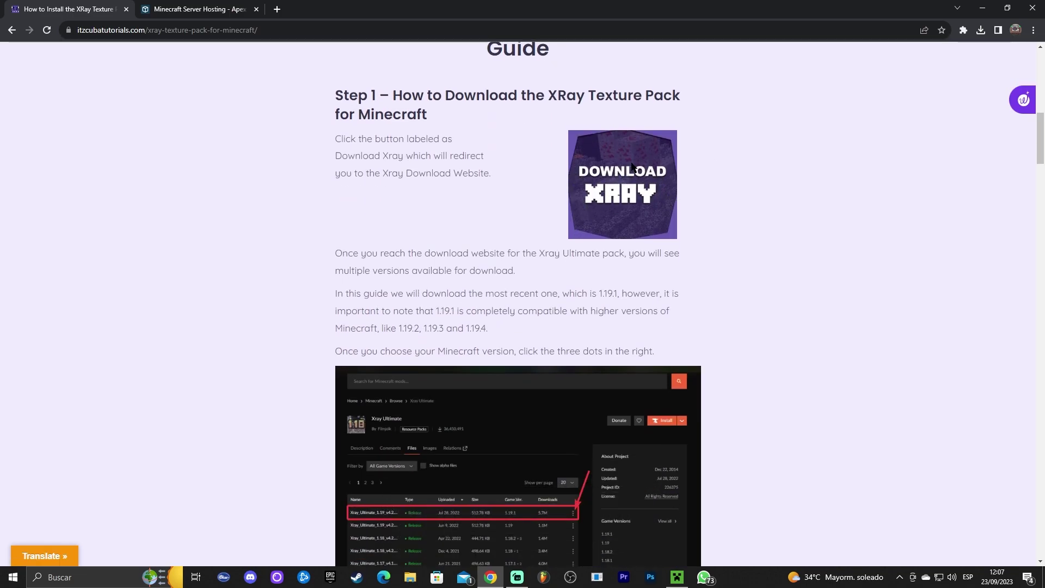
click(608, 180)
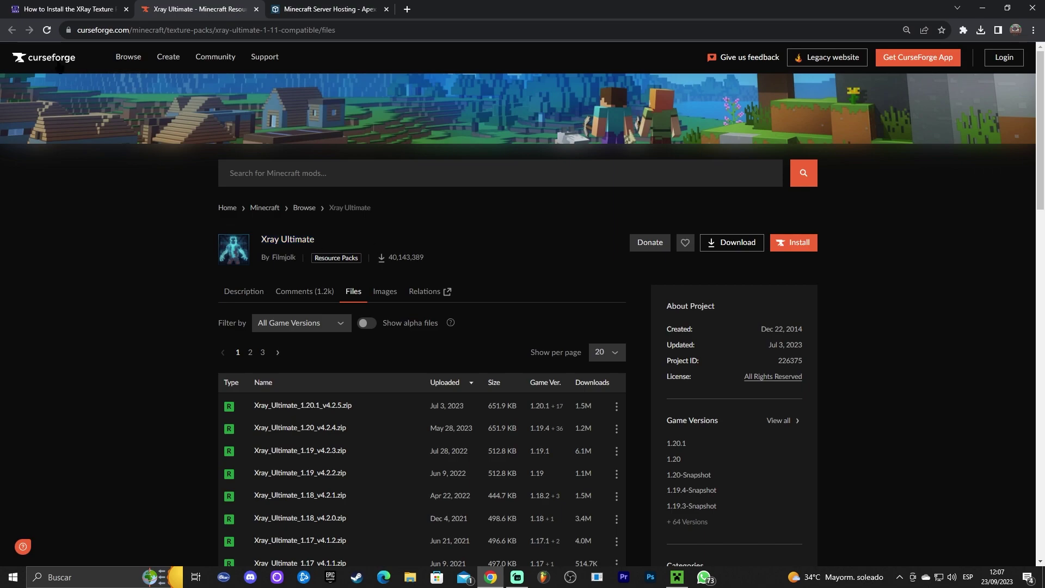
Show the download options for Xray_Ultimate_1.20.1_v4.2.5.zip in the Files list
triple_click(522, 251)
click(566, 251)
scroll(576, 273, down, 3)
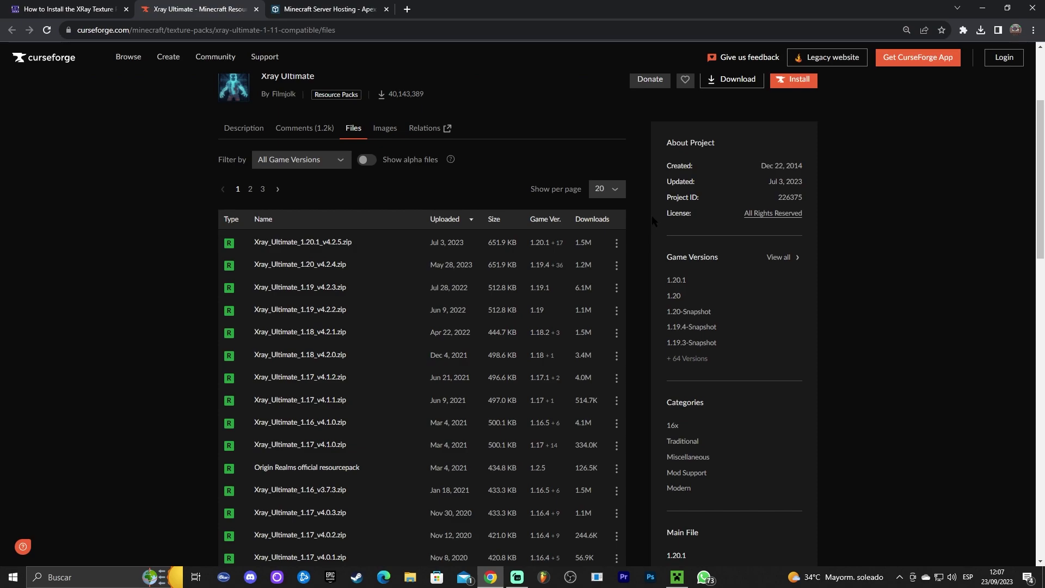
scroll(664, 207, down, 1)
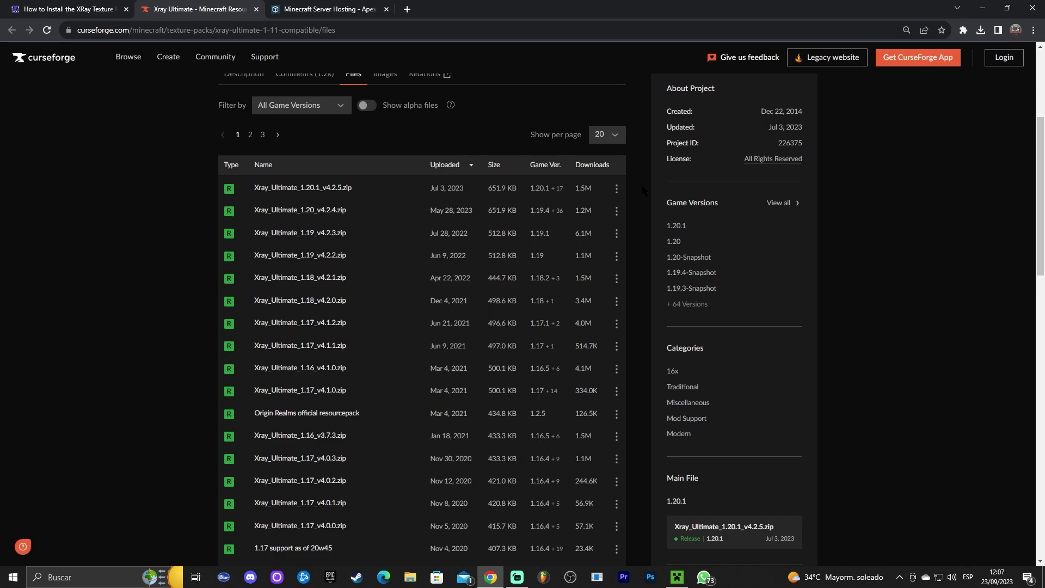
mouse_move(536, 190)
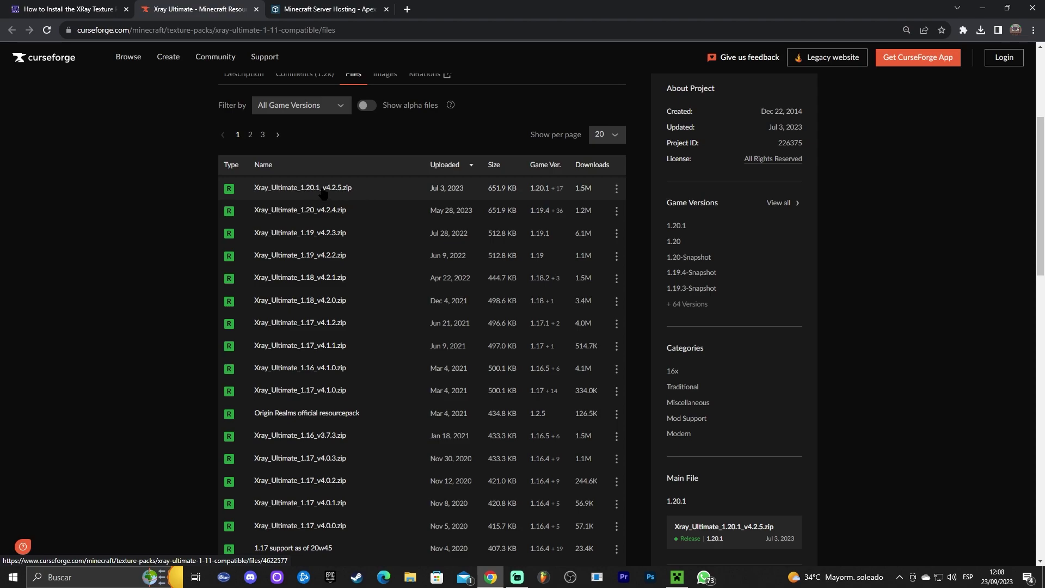
click(617, 189)
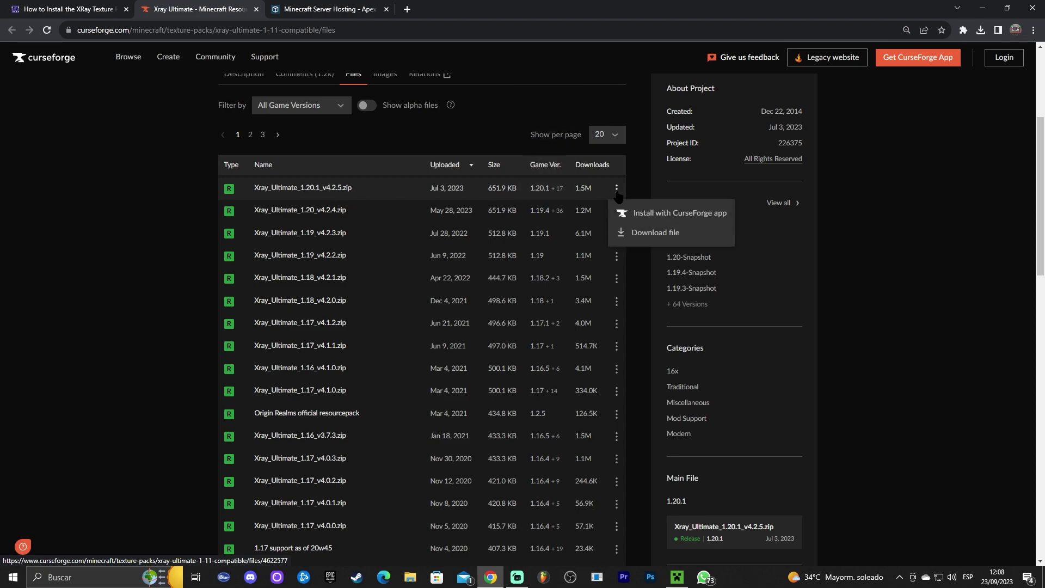
Save Xray_Ultimate_1.20.1_v4.2.5.zip to Descargas and copy it onto the desktop
click(612, 230)
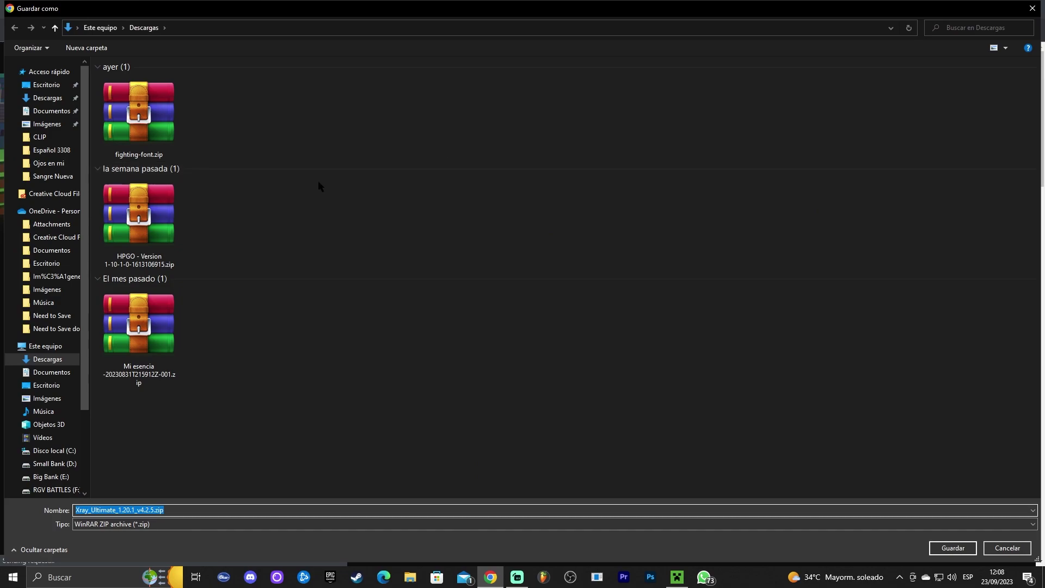
click(953, 548)
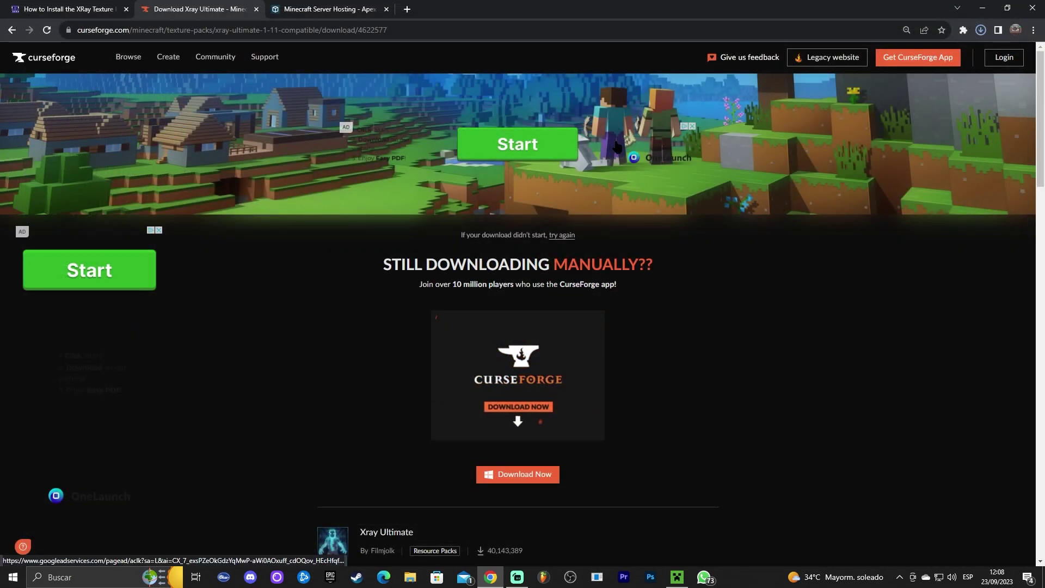
mouse_move(544, 6)
mouse_down()
mouse_move(539, 37)
mouse_move(425, 31)
mouse_up()
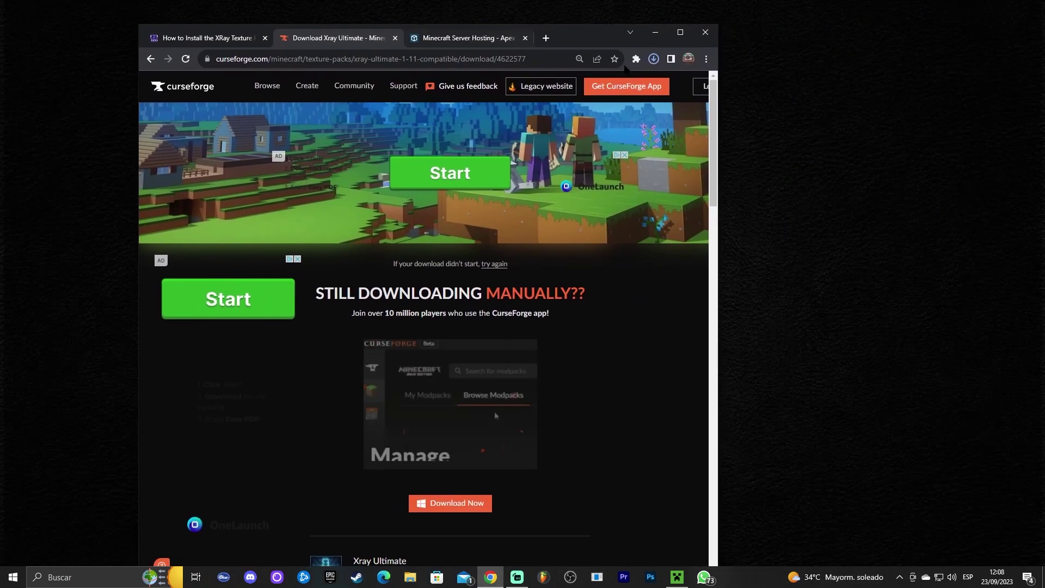
mouse_move(606, 25)
mouse_down()
mouse_move(606, 125)
mouse_move(586, 125)
mouse_move(570, 46)
mouse_up()
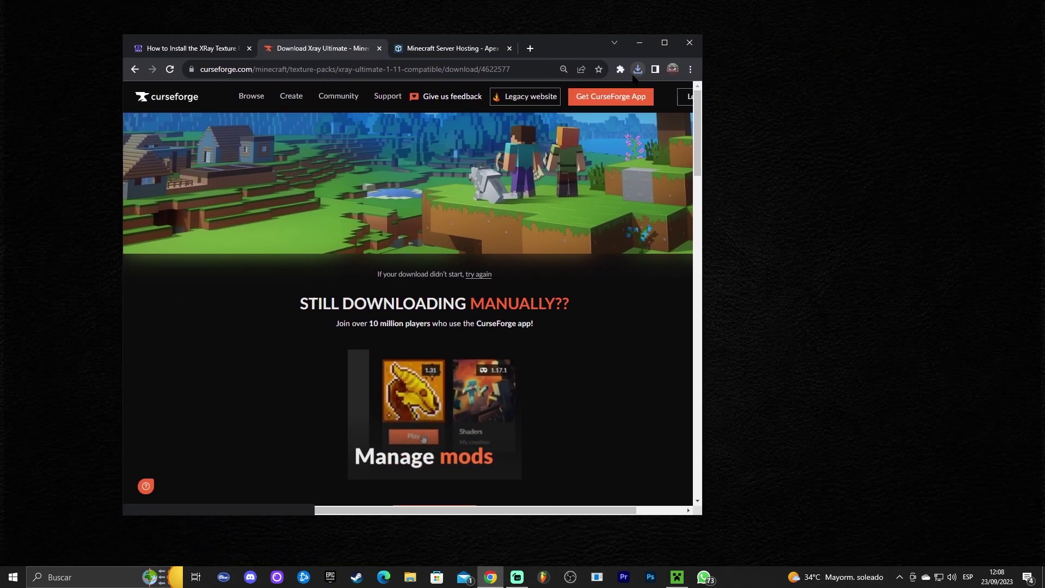
click(638, 69)
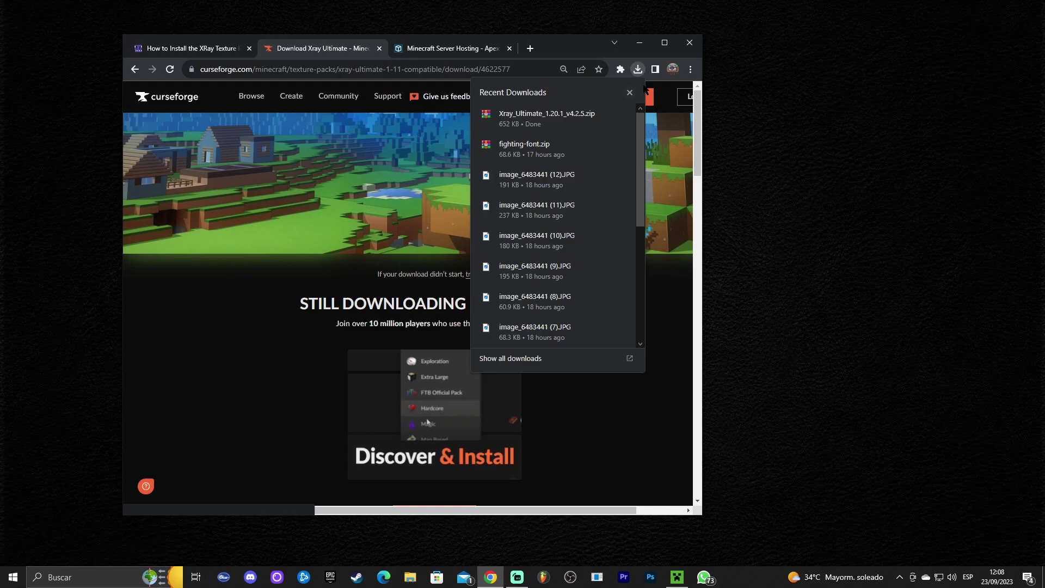
mouse_move(606, 109)
mouse_down()
mouse_move(815, 102)
mouse_move(836, 38)
mouse_up()
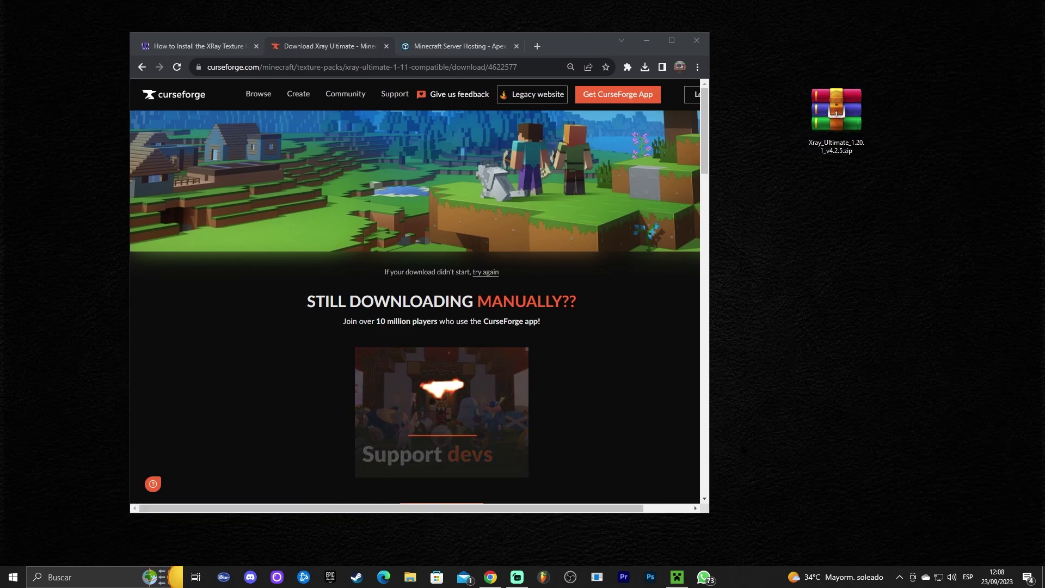
Bring up the Minecraft Launcher and show the Java Edition installations, including Latest release 1.20.2
click(679, 578)
click(679, 578)
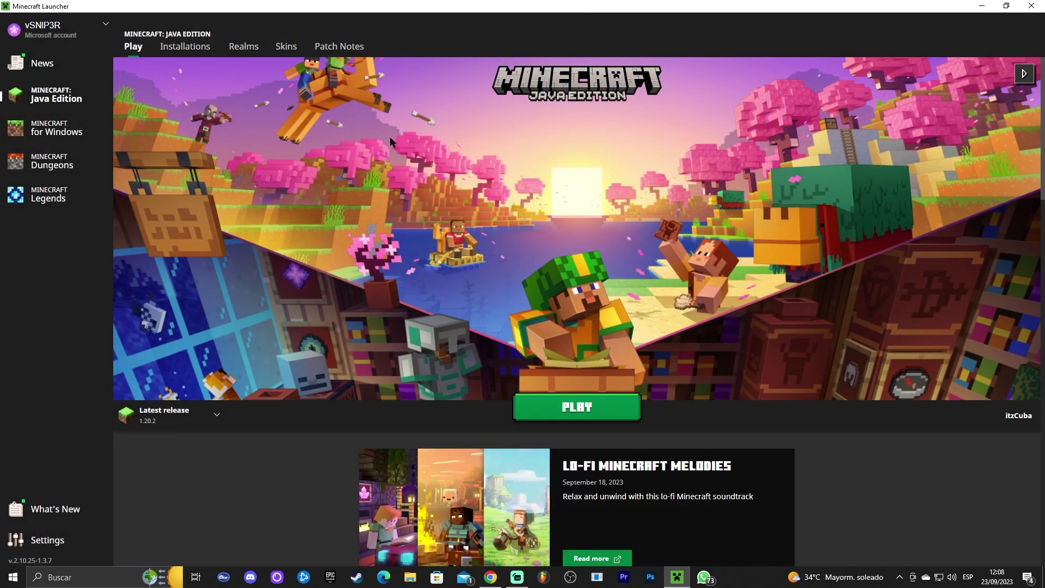
click(186, 48)
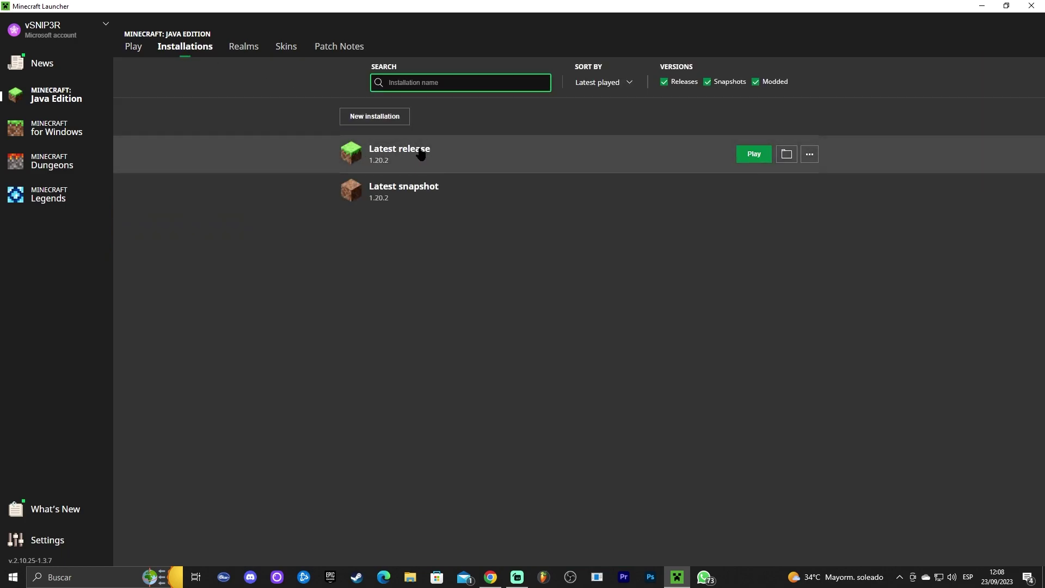
click(133, 47)
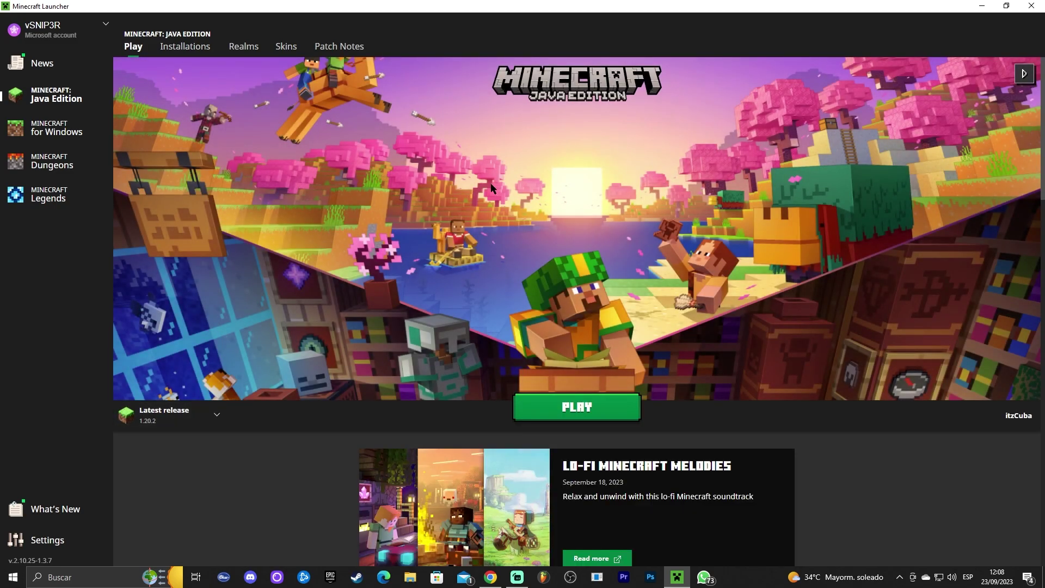
click(185, 47)
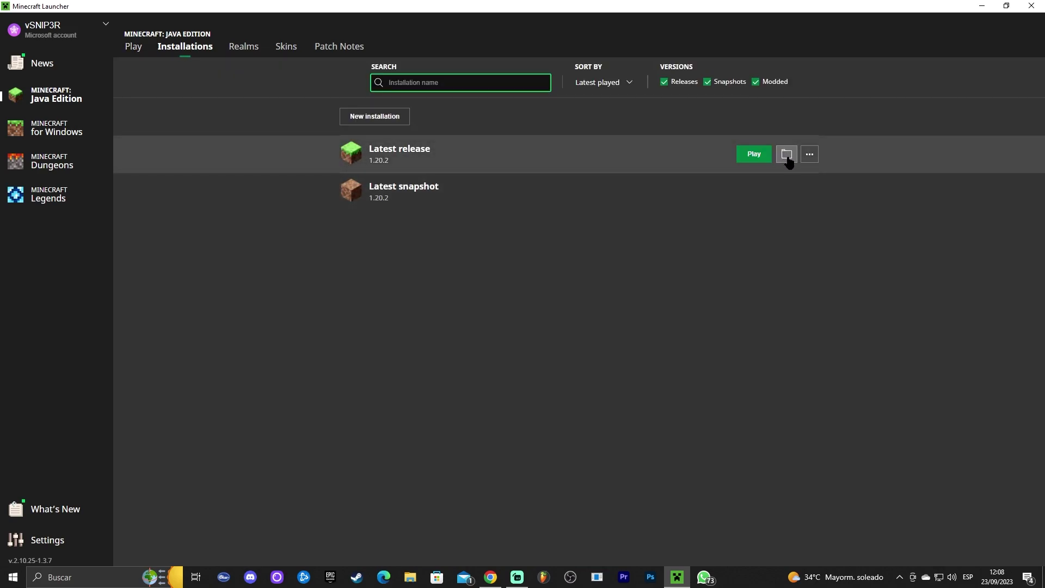
Open the Latest release's .minecraft game folder and reposition its window beside the launcher
click(786, 155)
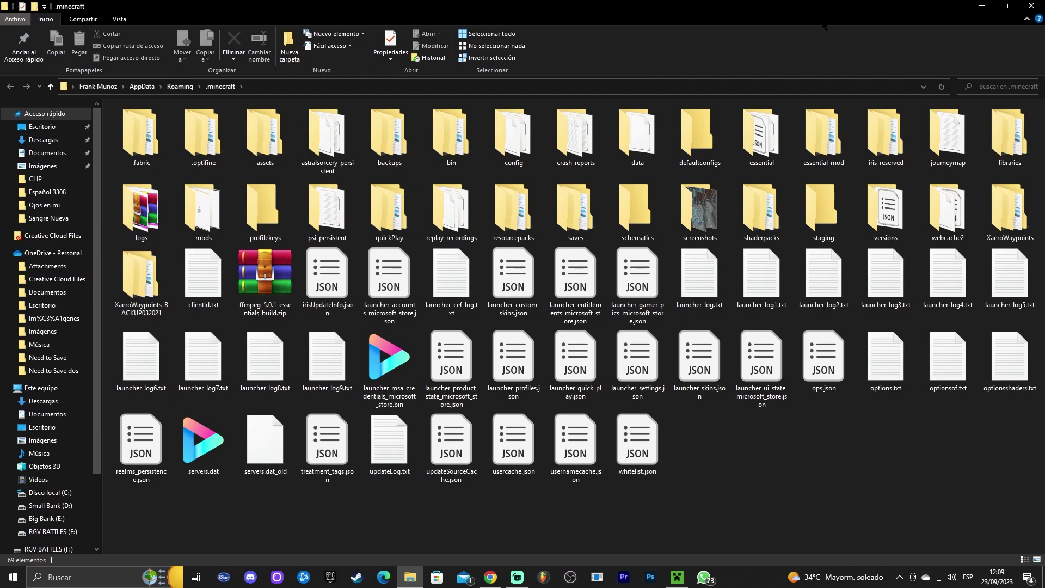
drag(136, 7, 527, 93)
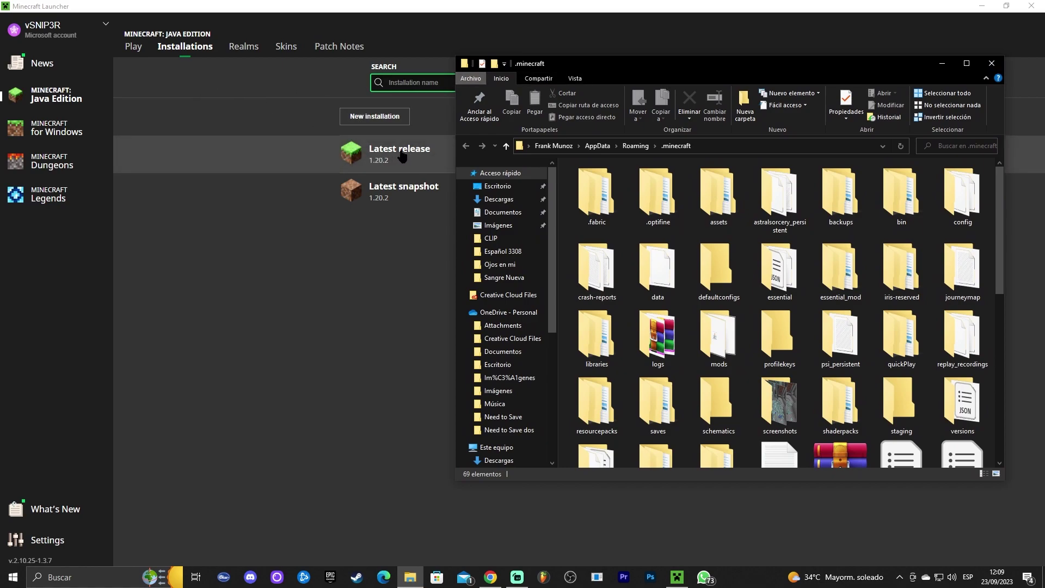
mouse_move(708, 64)
mouse_down()
mouse_move(594, 98)
mouse_move(687, 126)
mouse_move(616, 129)
mouse_up()
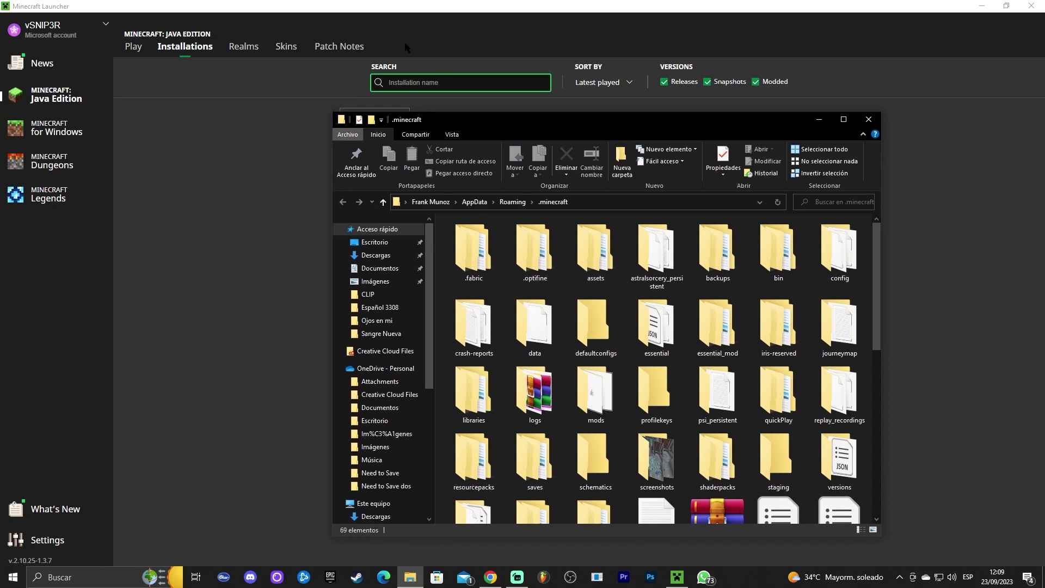
mouse_move(649, 119)
mouse_down()
mouse_move(614, 95)
mouse_move(608, 127)
mouse_up()
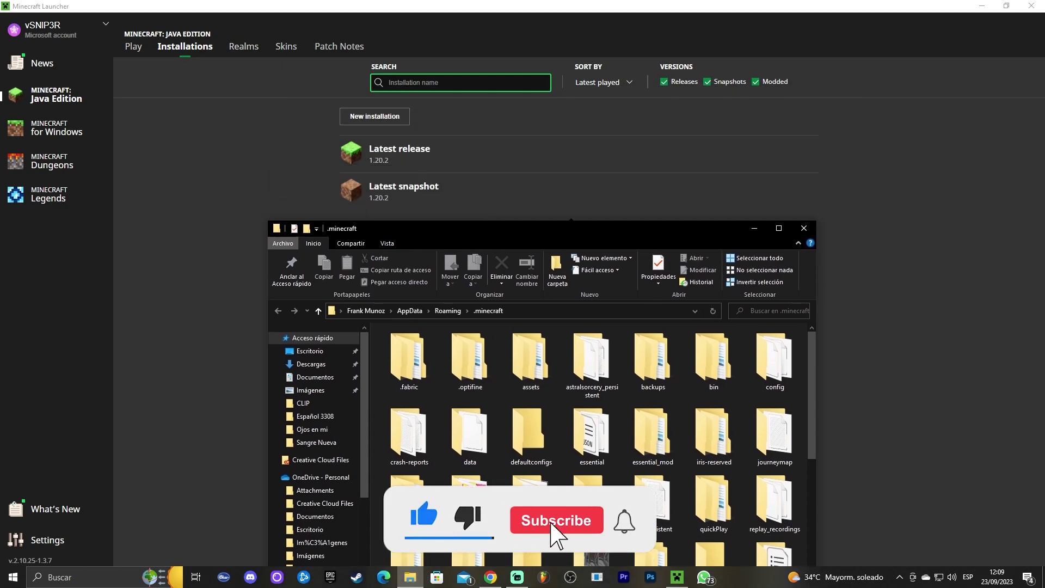
mouse_move(692, 126)
mouse_down()
mouse_move(667, 227)
mouse_move(662, 1)
mouse_up()
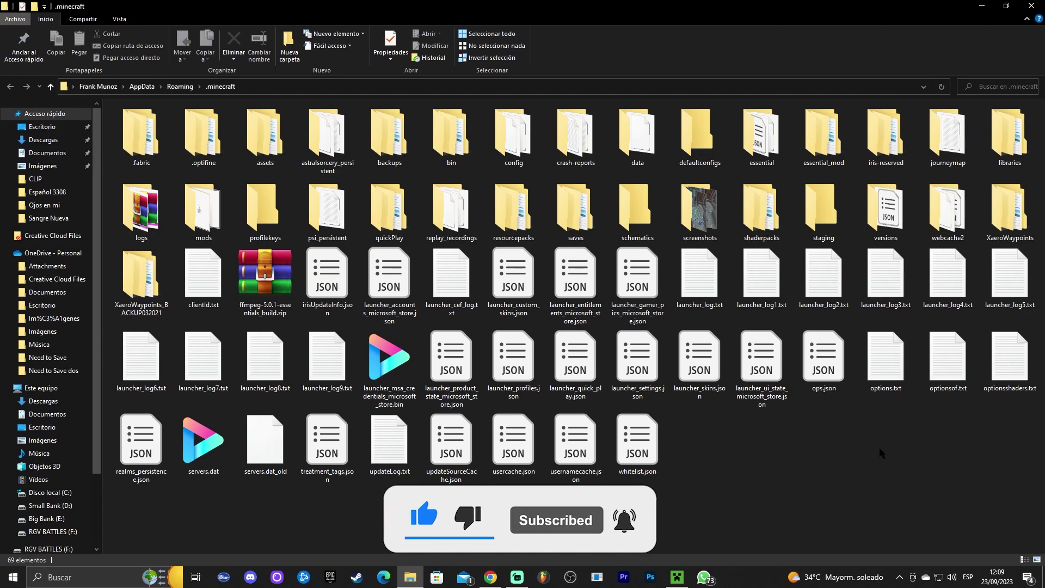
Select the resourcepacks folder inside .minecraft
click(454, 215)
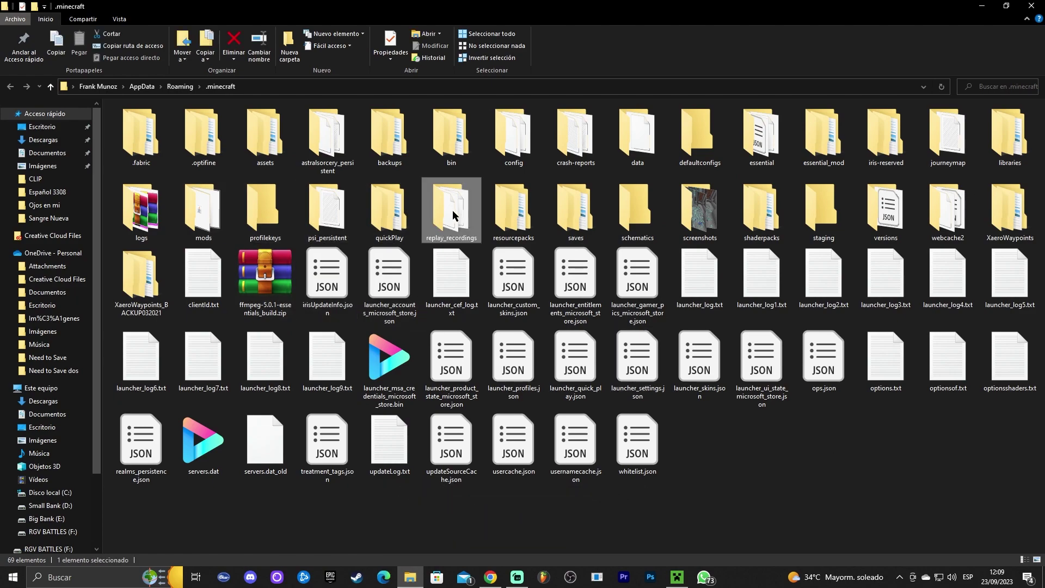
click(494, 213)
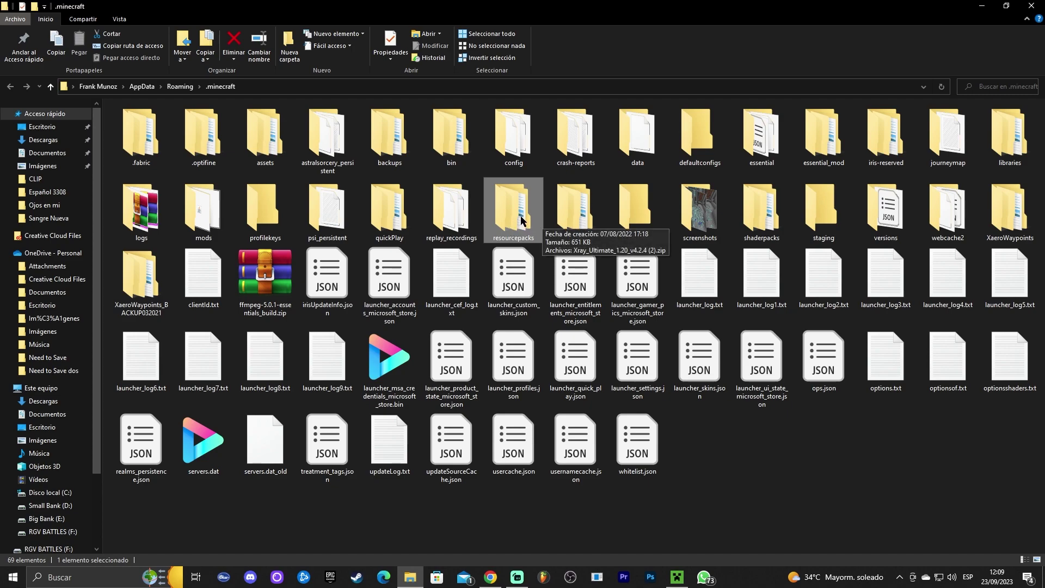
right_click(684, 436)
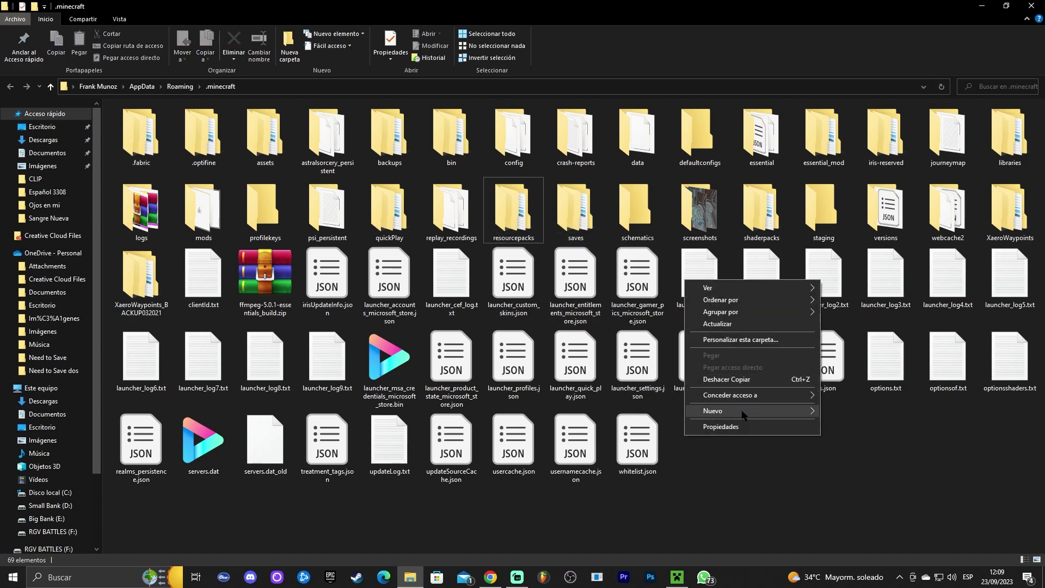
click(505, 218)
click(513, 242)
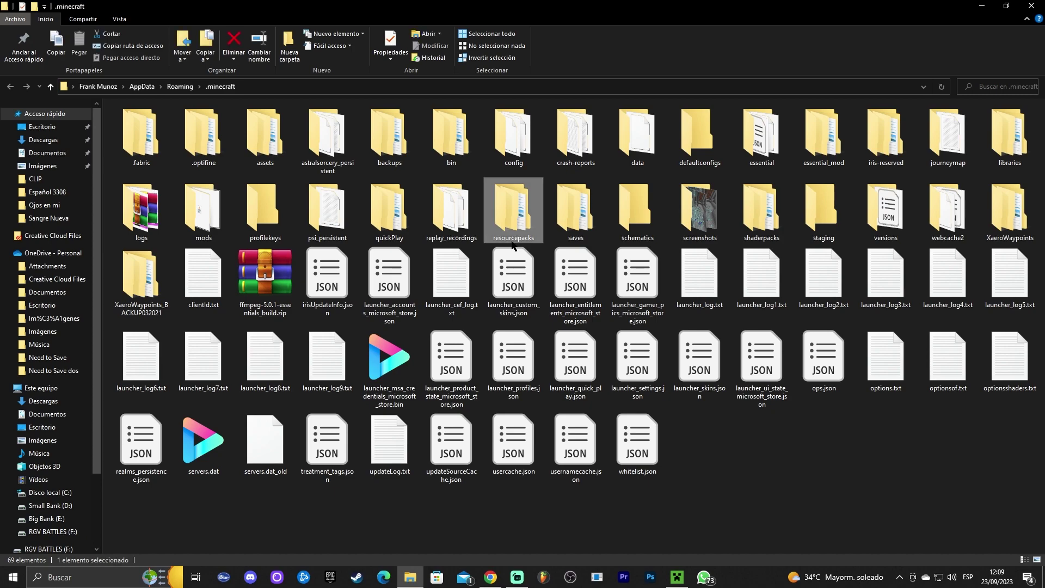
Open resourcepacks and delete the old Xray_Ultimate_1.20_v4.2.4 (2).zip
double_click(526, 211)
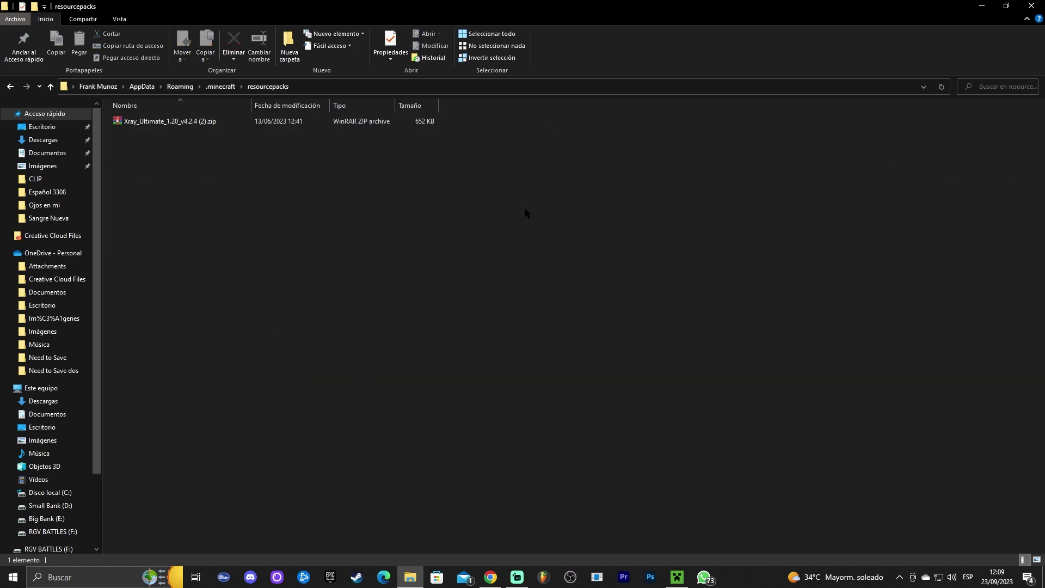
click(162, 122)
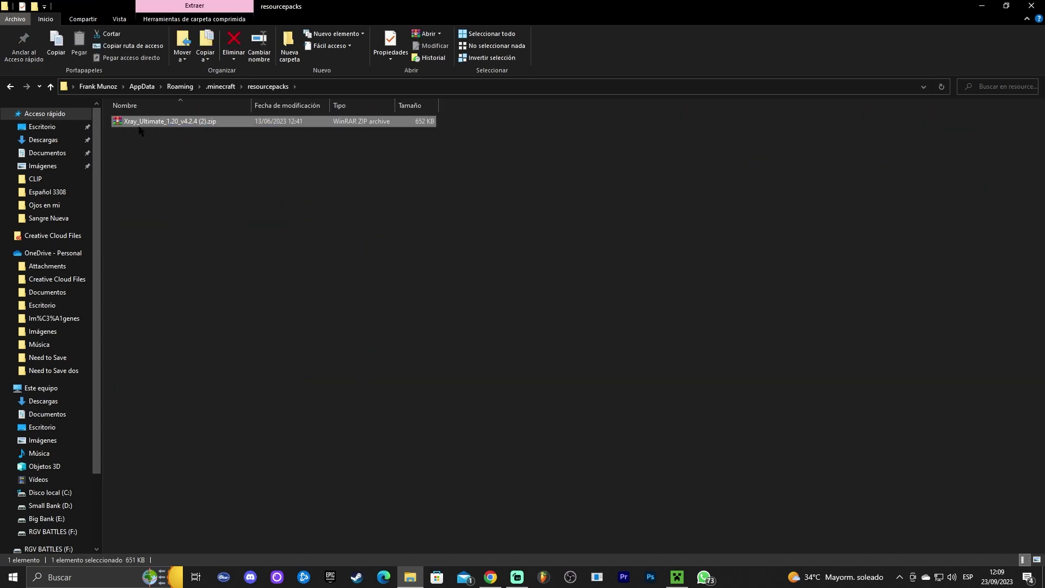
key(Delete)
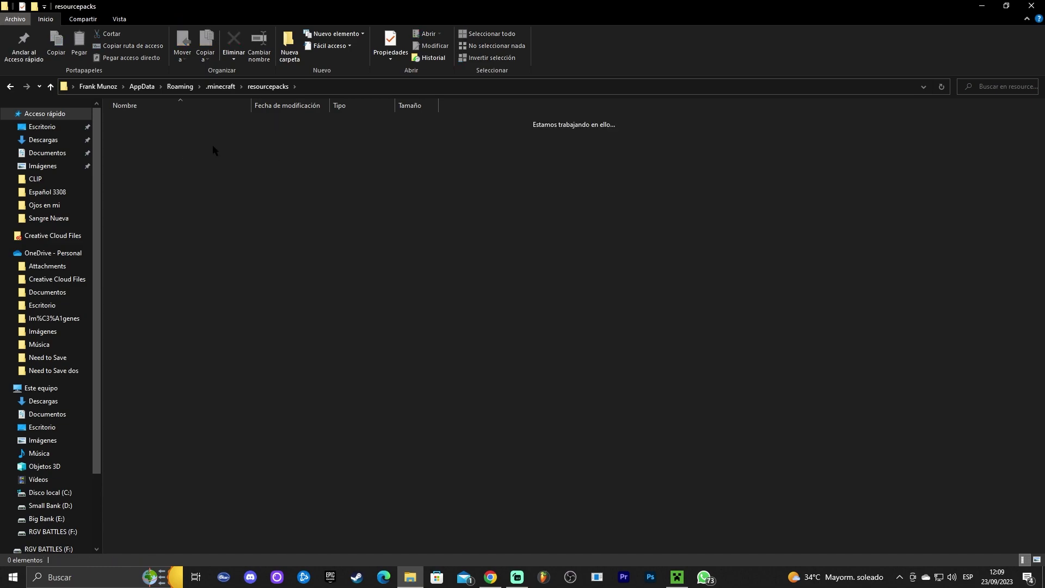
right_click(207, 168)
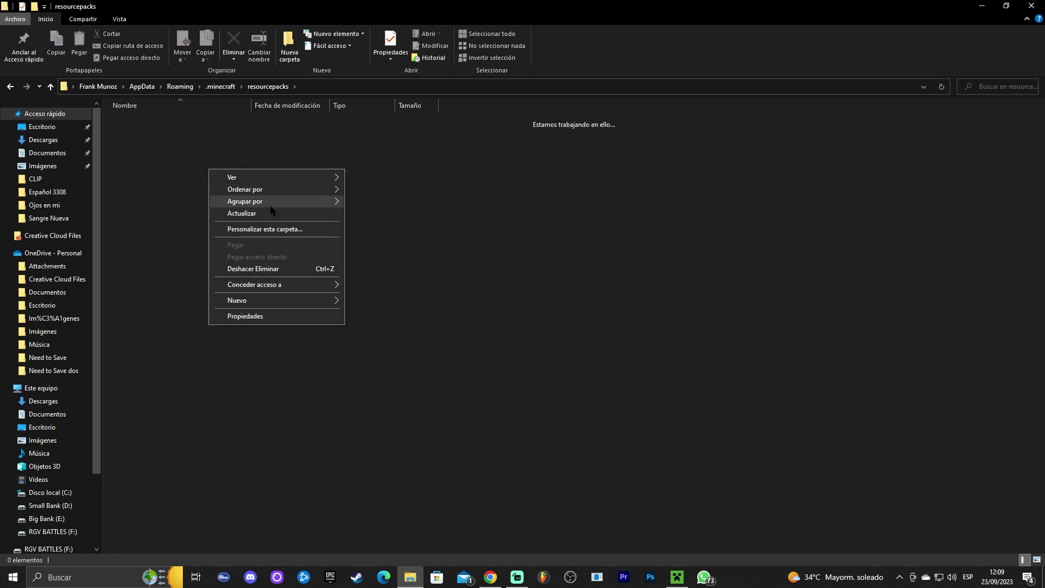
click(229, 212)
Move the new Xray_Ultimate_1.20.1_v4.2.5.zip from the desktop into resourcepacks
mouse_move(776, 6)
mouse_down()
mouse_move(776, 58)
mouse_move(746, 94)
mouse_move(367, 134)
mouse_up()
click(980, 7)
click(836, 117)
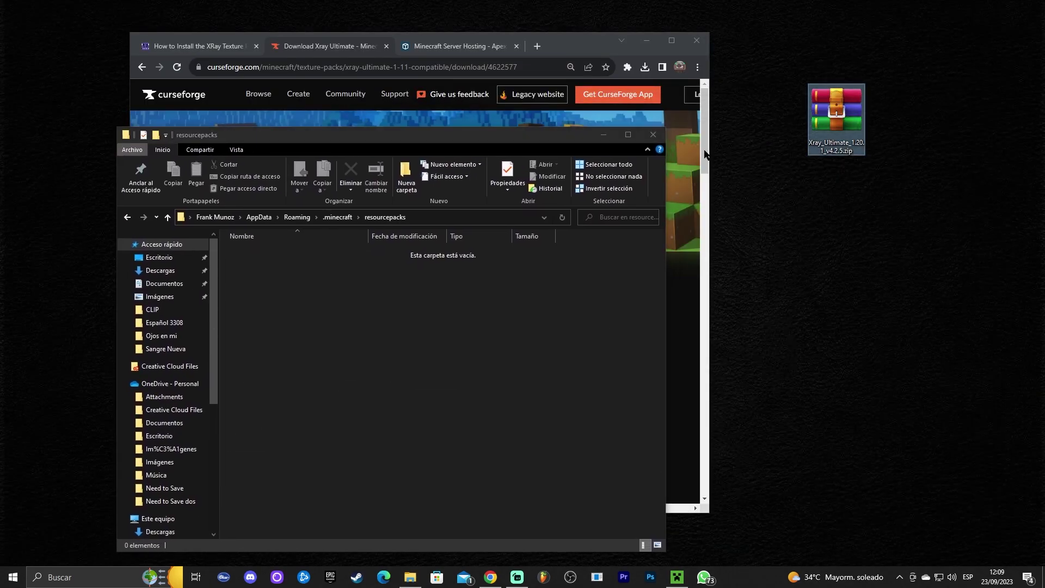
mouse_move(813, 151)
mouse_down()
mouse_move(420, 292)
mouse_move(430, 294)
mouse_up()
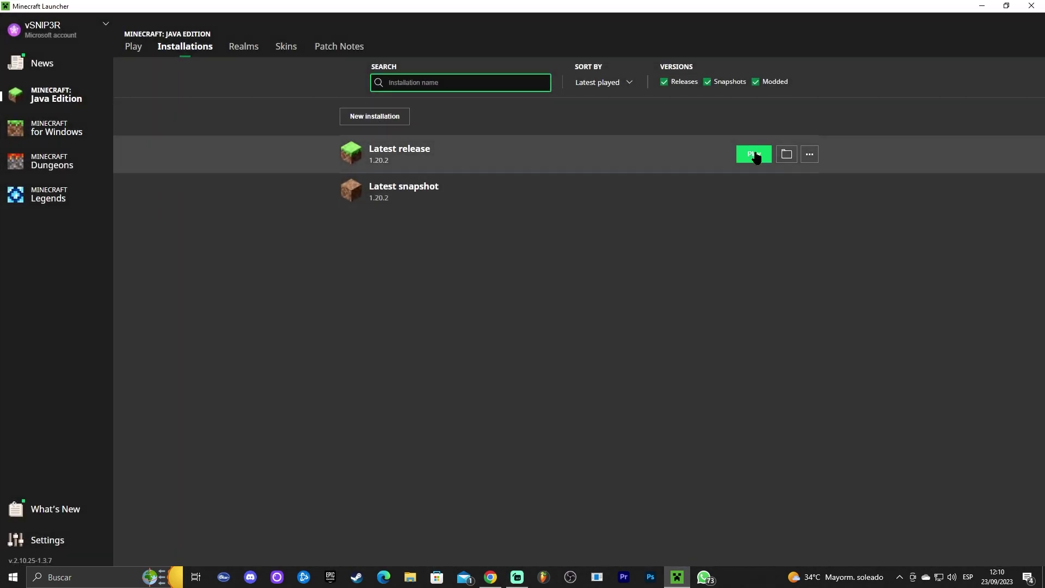
click(754, 155)
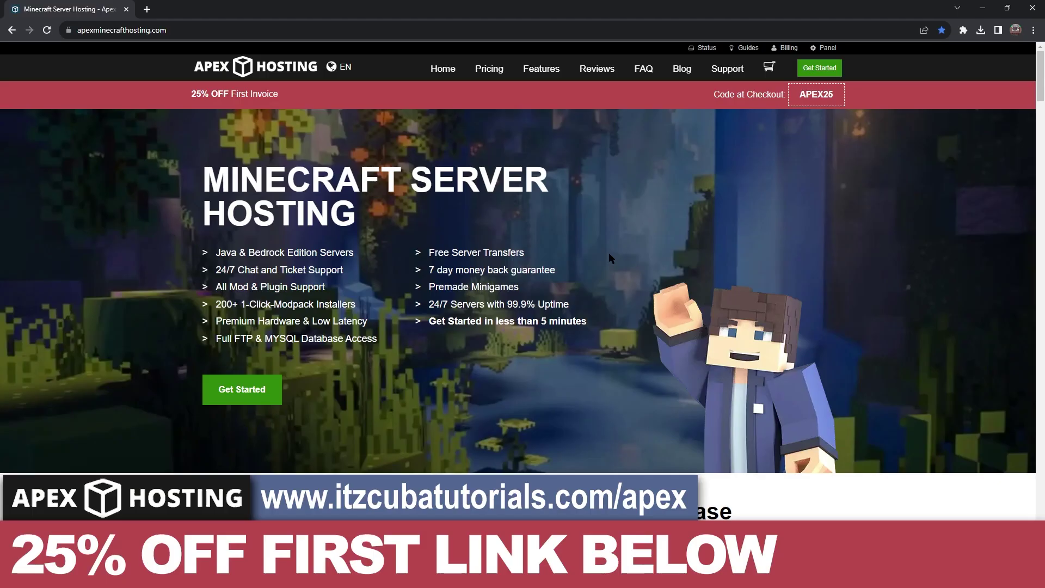
scroll(687, 225, down, 3)
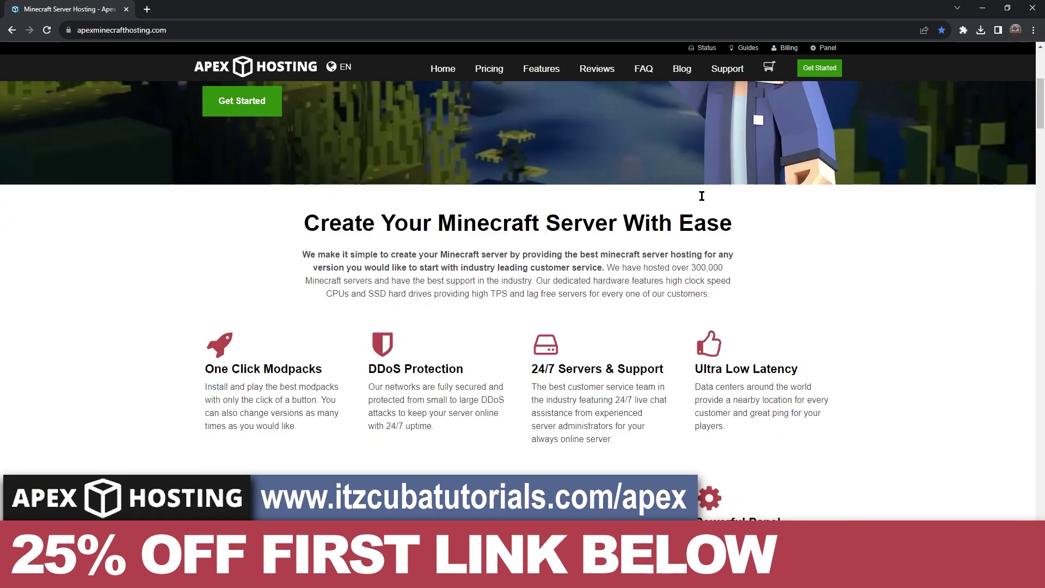
scroll(407, 178, up, 3)
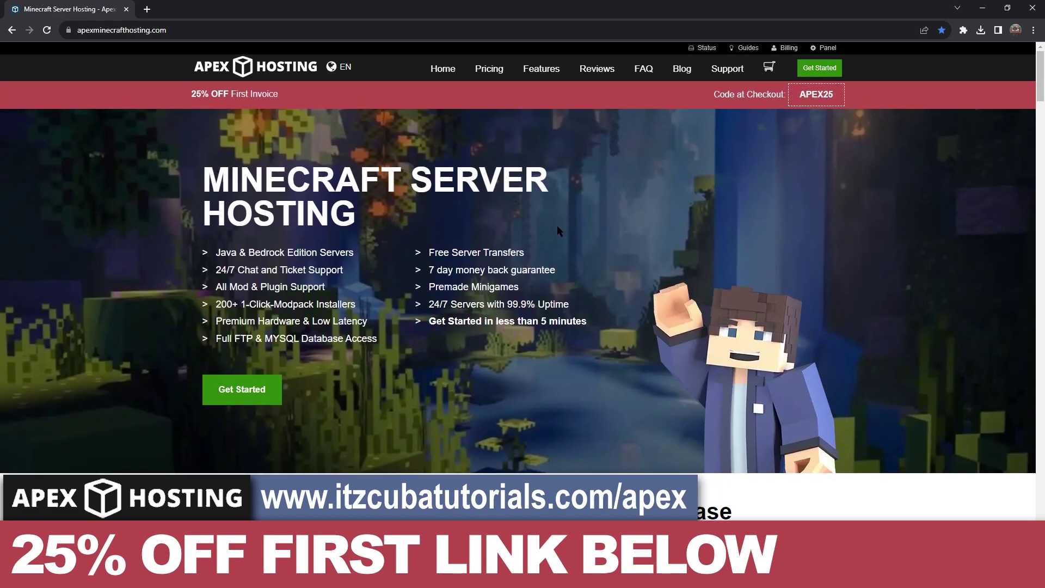
scroll(557, 227, down, 5)
scroll(666, 221, up, 4)
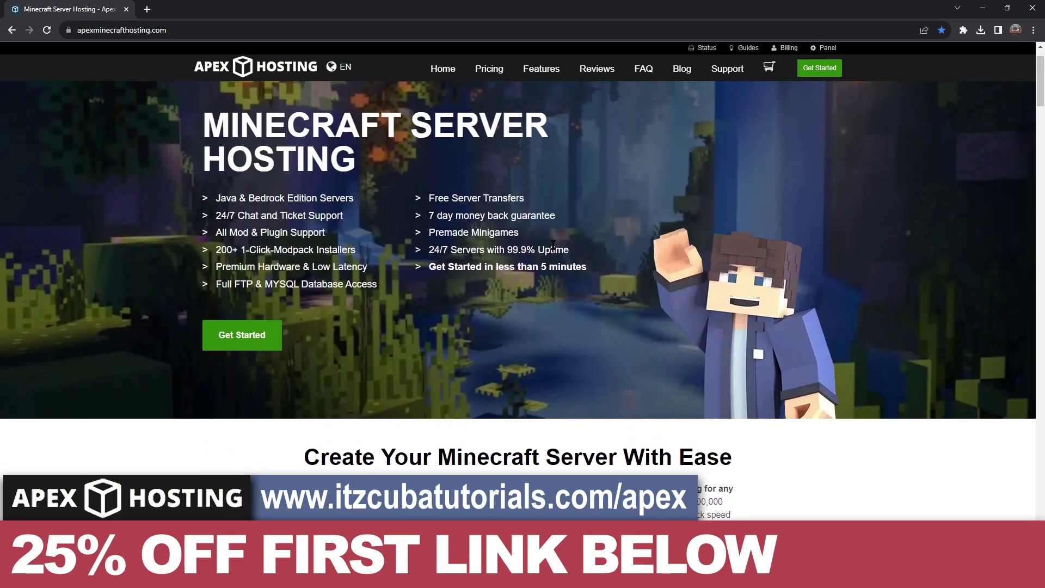
scroll(572, 299, down, 8)
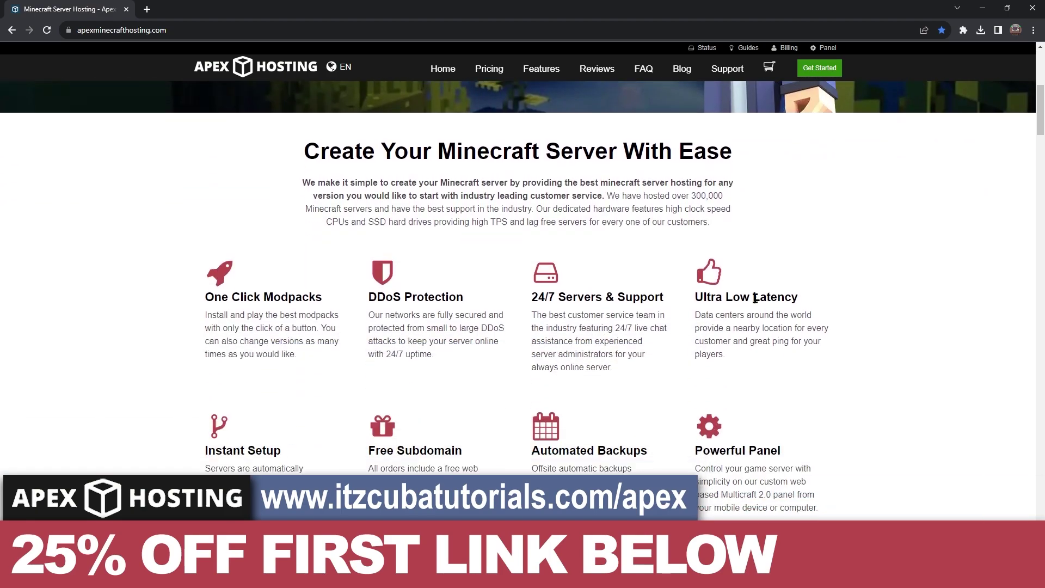
scroll(799, 271, up, 2)
scroll(866, 263, up, 5)
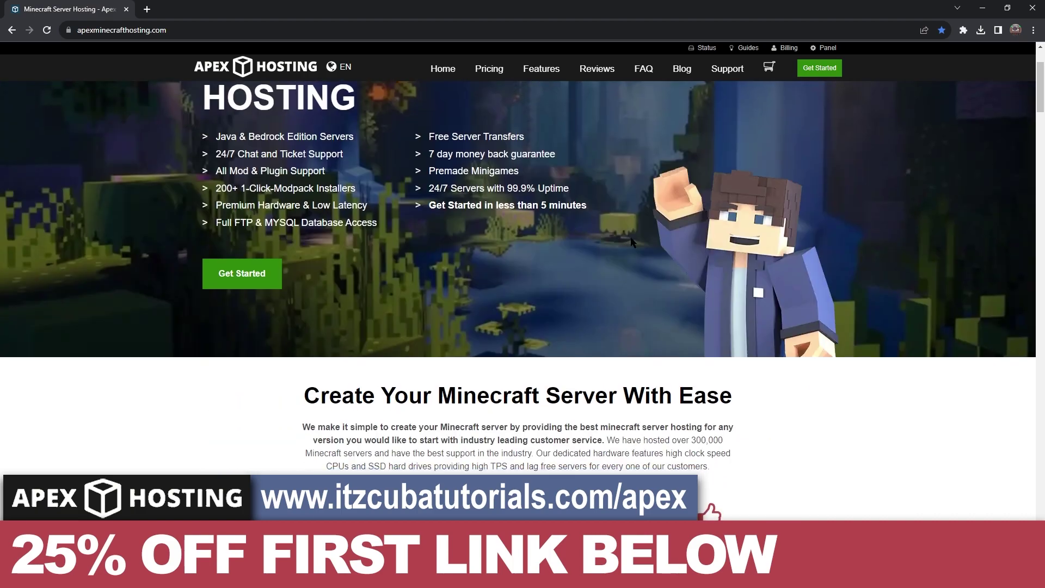
scroll(786, 181, down, 5)
scroll(469, 218, up, 7)
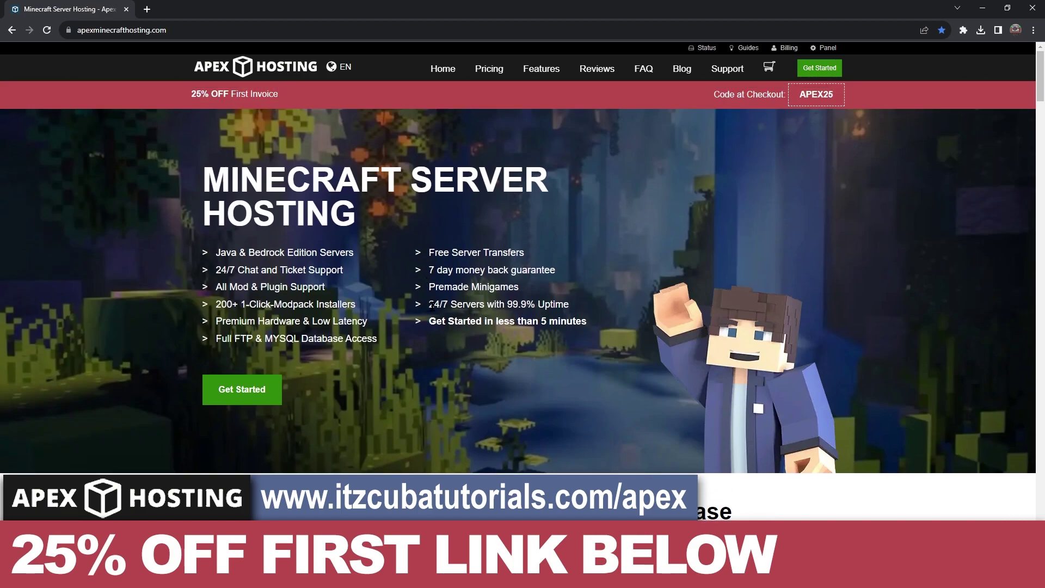
scroll(502, 342, down, 2)
scroll(687, 298, down, 3)
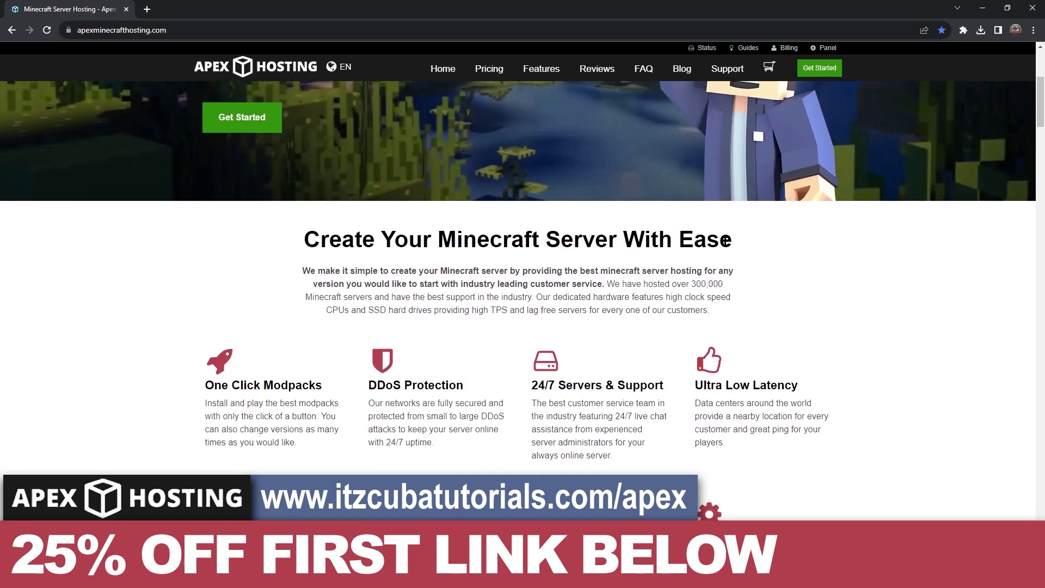
scroll(638, 258, up, 3)
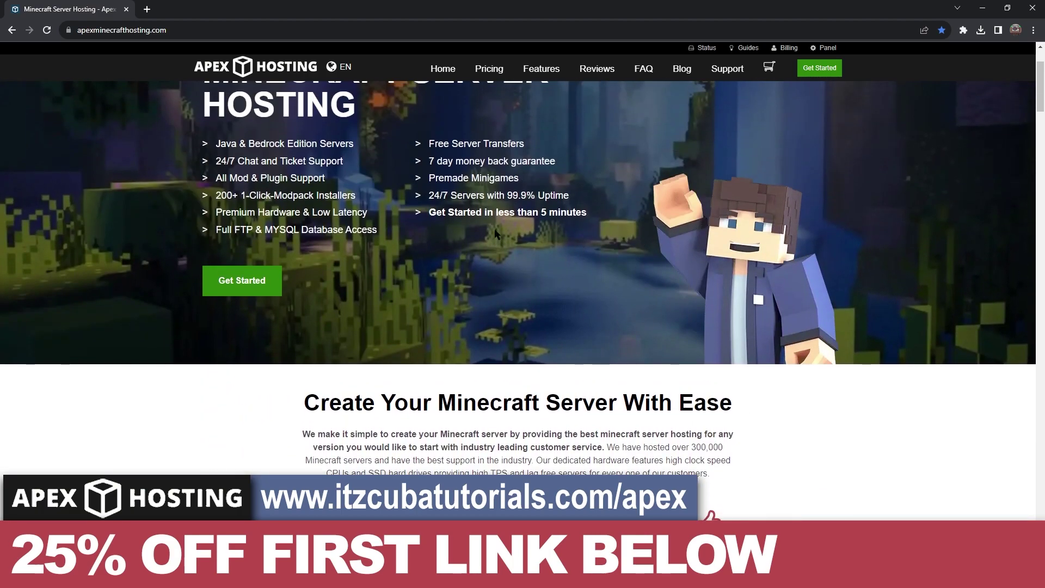
scroll(634, 248, up, 2)
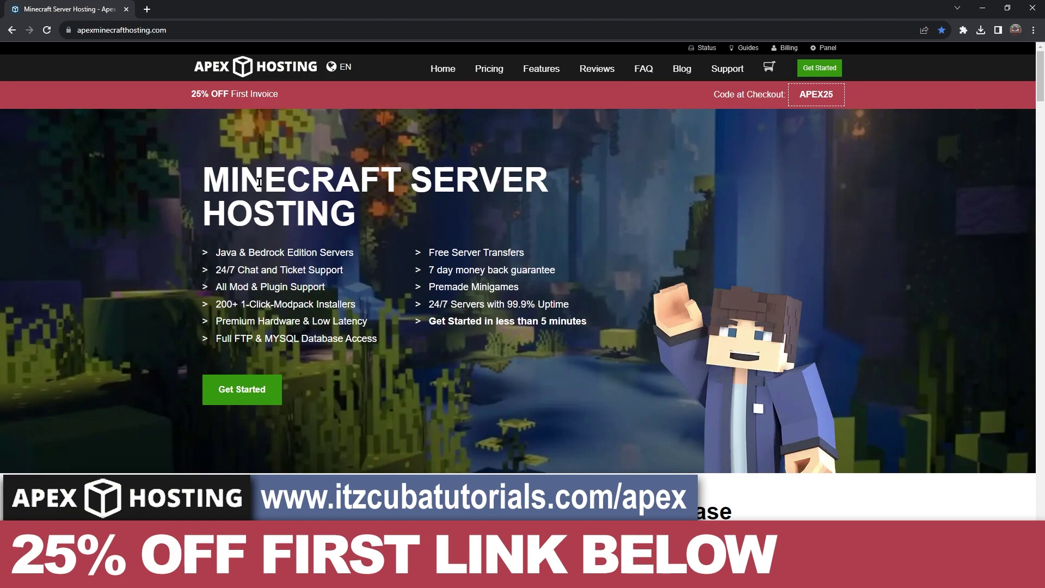
scroll(475, 223, down, 2)
scroll(552, 182, up, 2)
scroll(527, 205, down, 10)
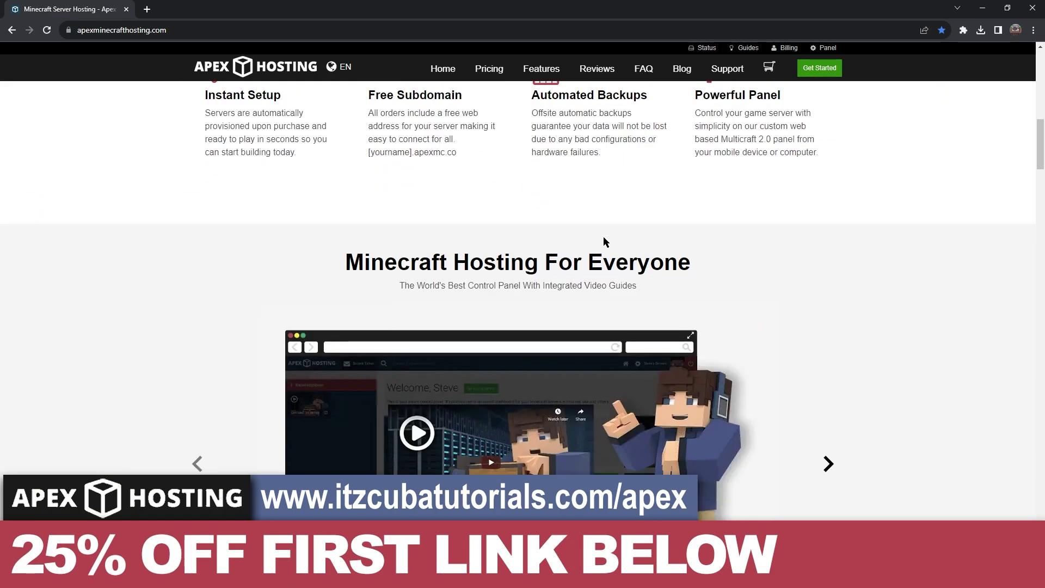
scroll(880, 236, down, 15)
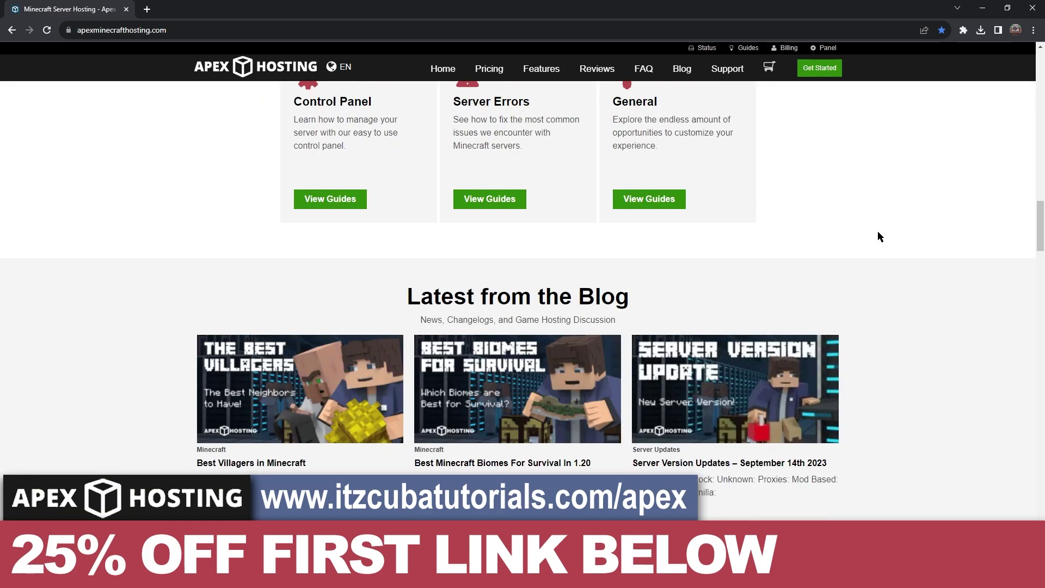
scroll(877, 237, up, 20)
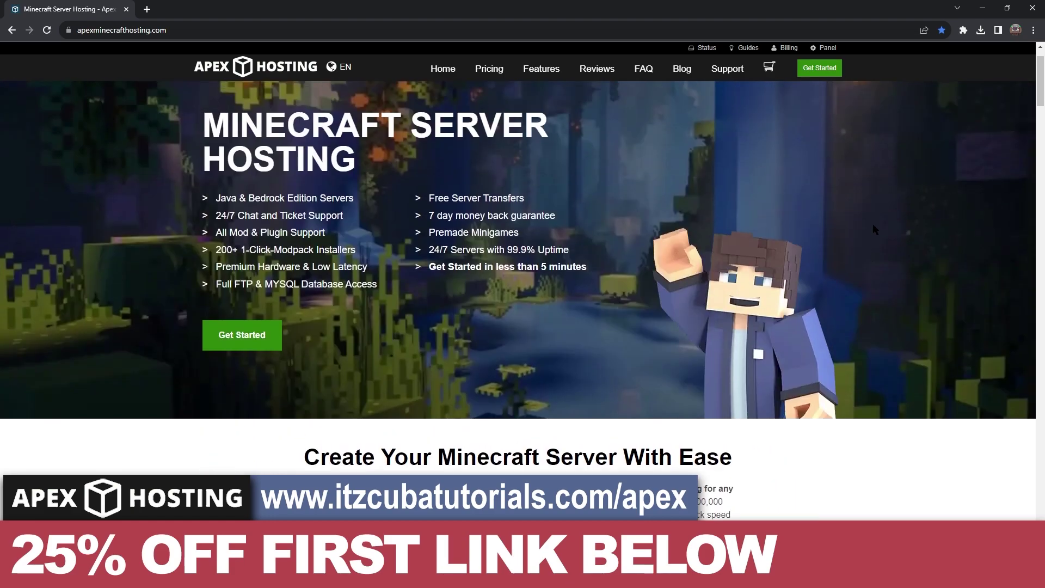
scroll(877, 229, down, 2)
scroll(898, 250, up, 3)
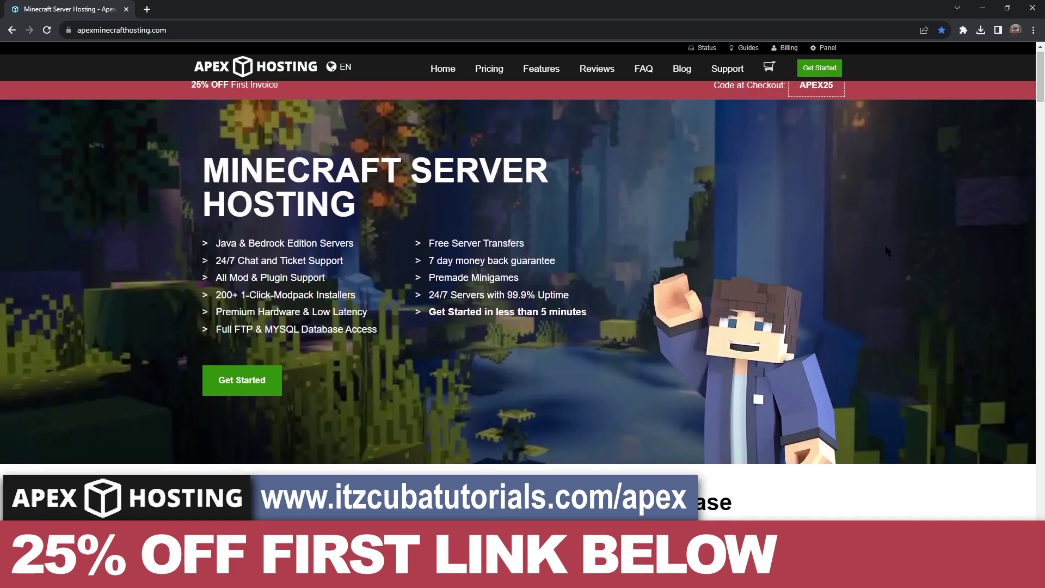
Create and load a new singleplayer world in Creative mode
scroll(704, 236, up, 1)
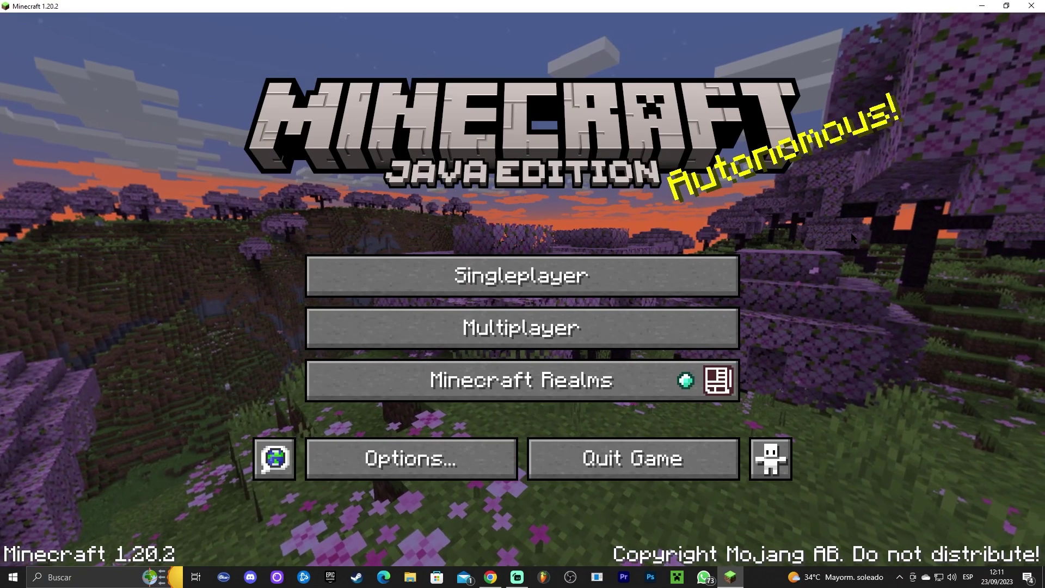
click(586, 279)
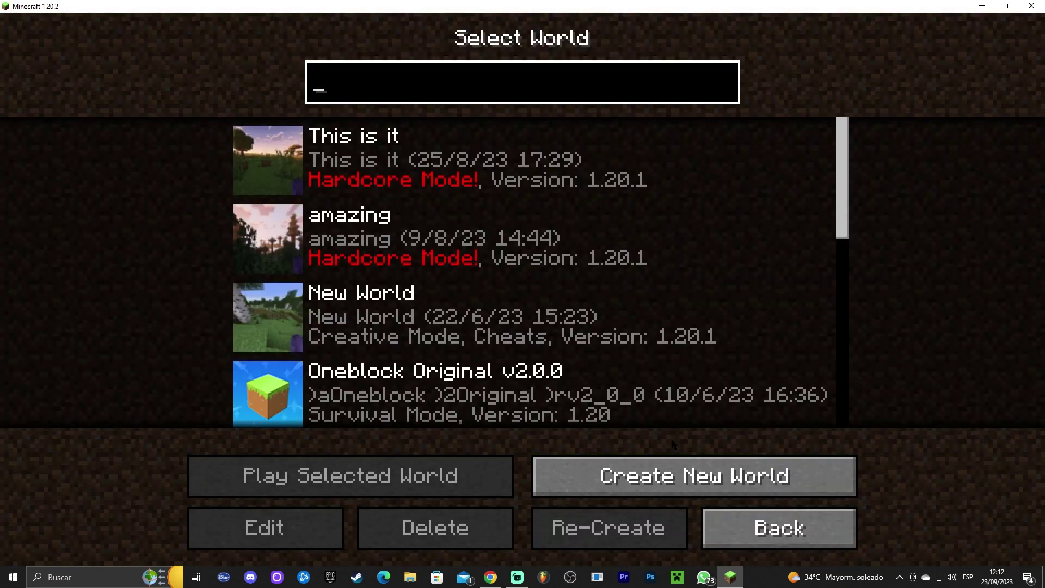
click(674, 463)
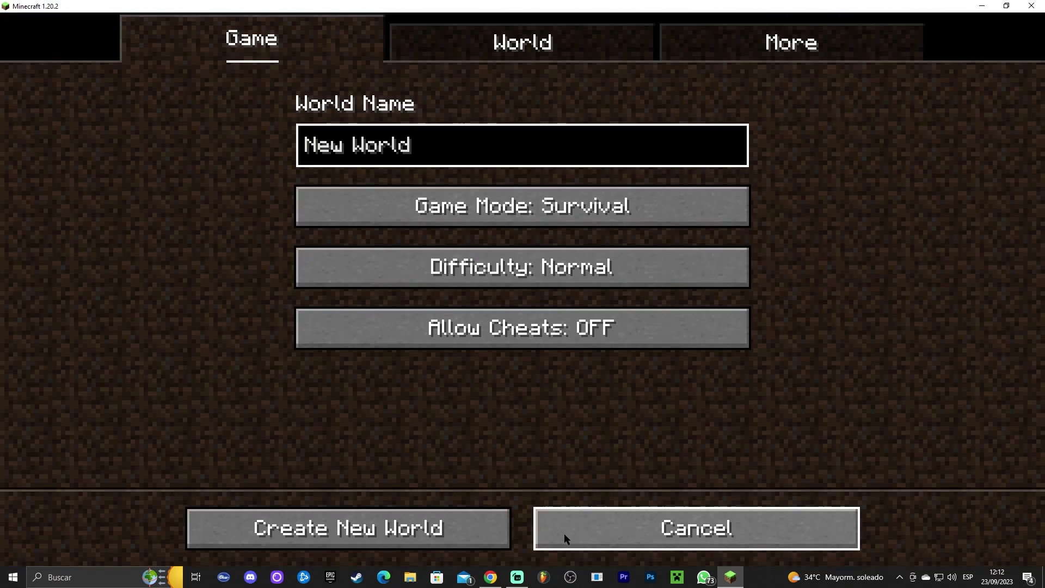
click(577, 206)
click(577, 207)
click(388, 545)
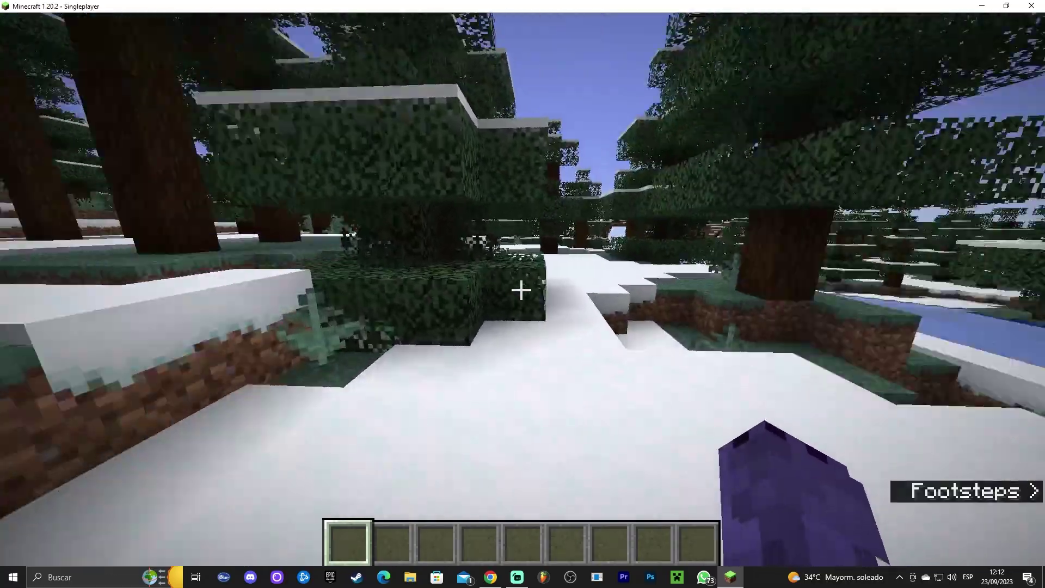
Walk down the snowy slope toward the river and pause the game
key(w)
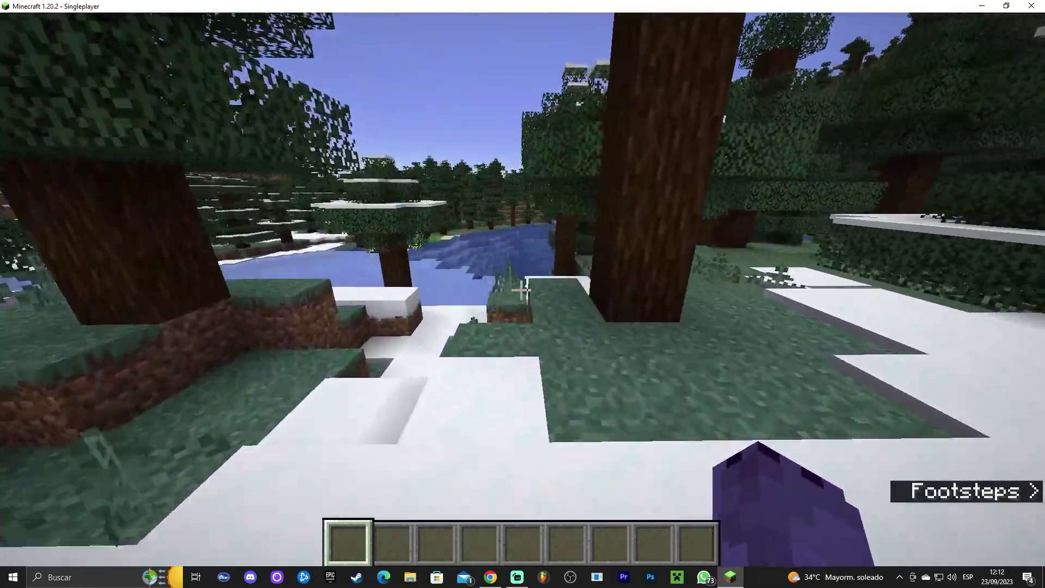
key(w)
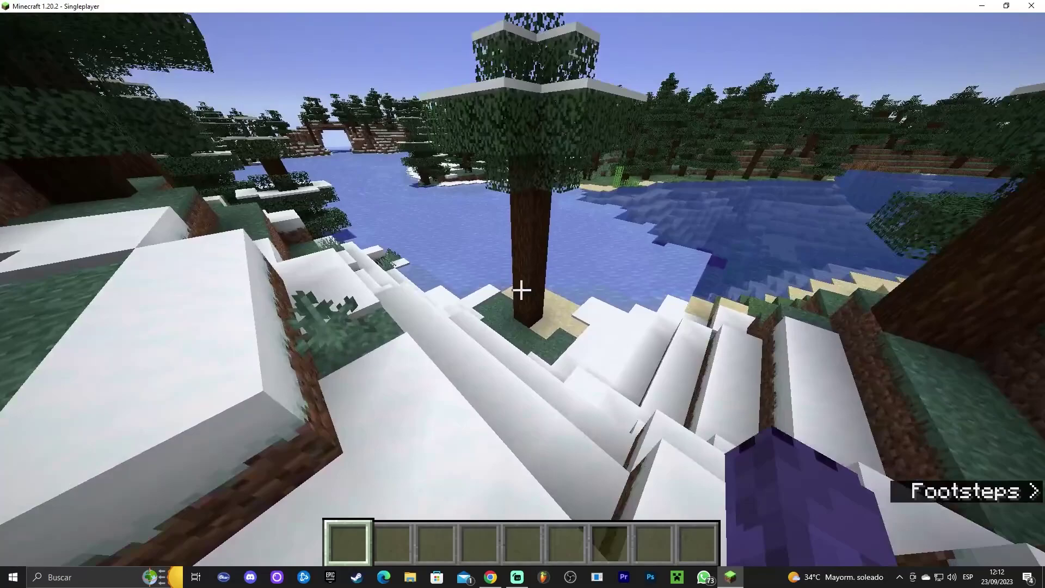
key(w)
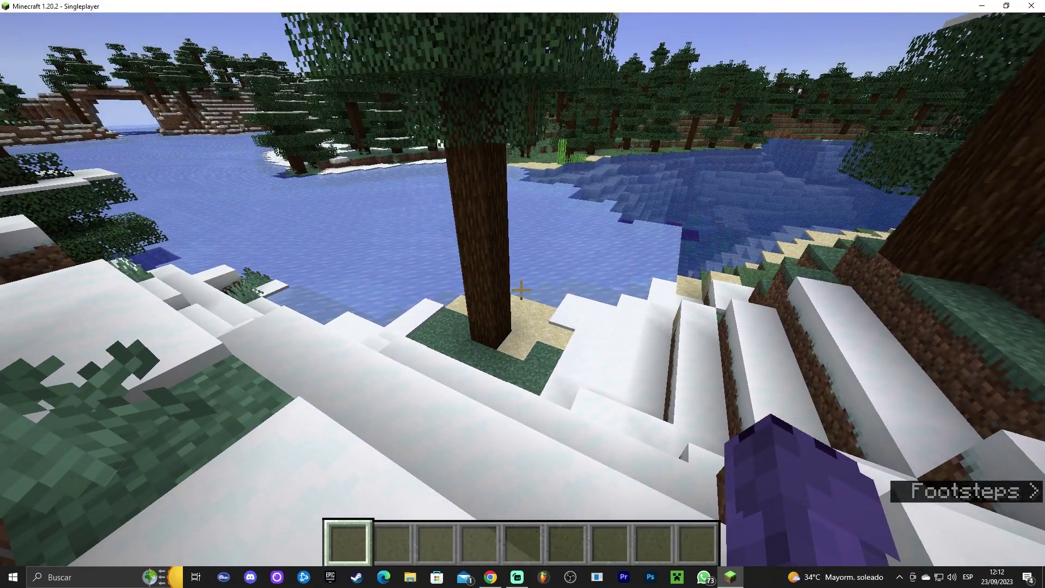
key(Escape)
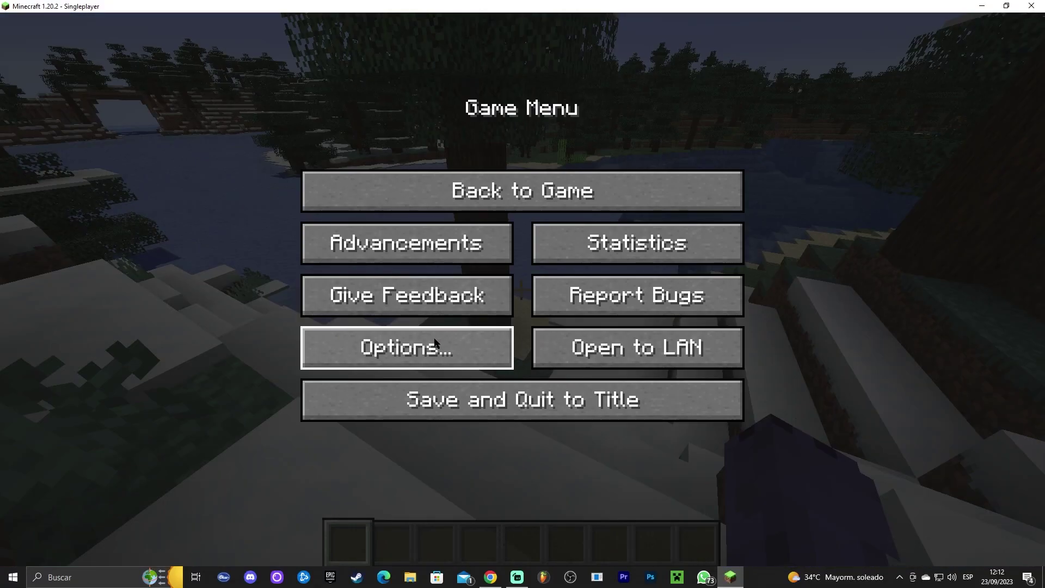
key(Escape)
key(Escape)
Go to Options > Resource Packs, briefly opening and closing the pack folder
click(425, 346)
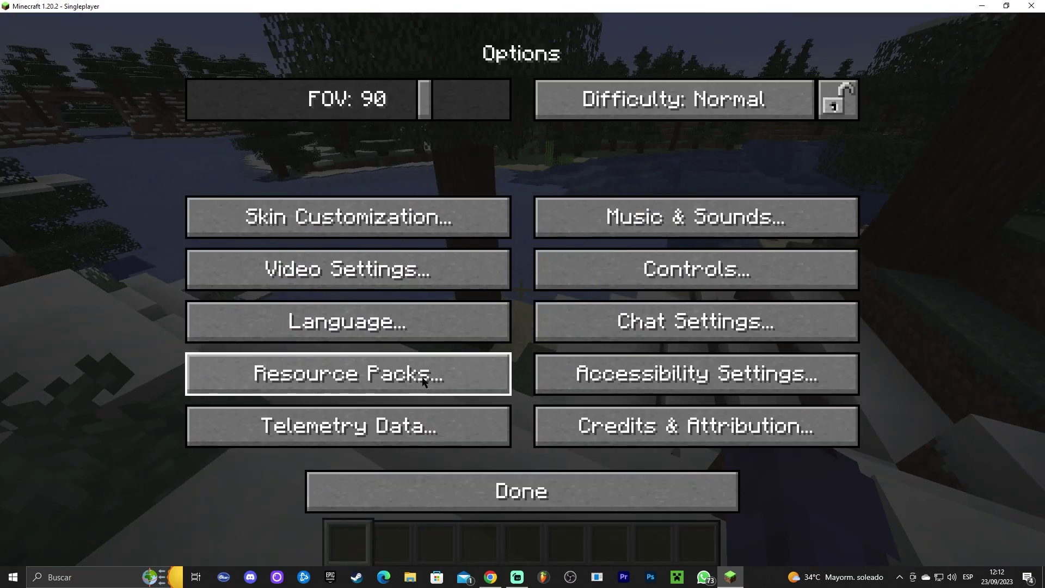
click(424, 382)
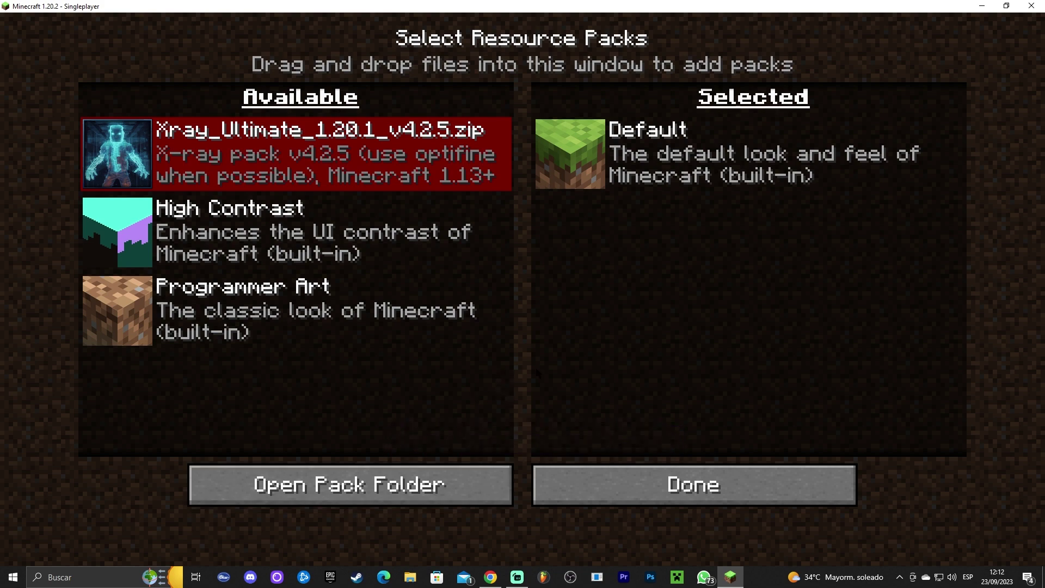
click(409, 485)
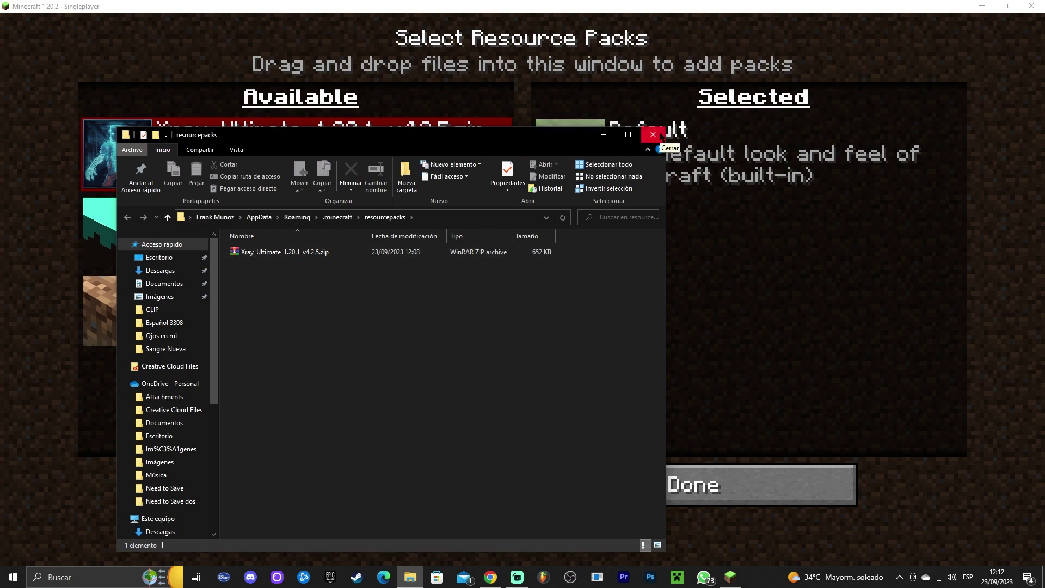
click(660, 135)
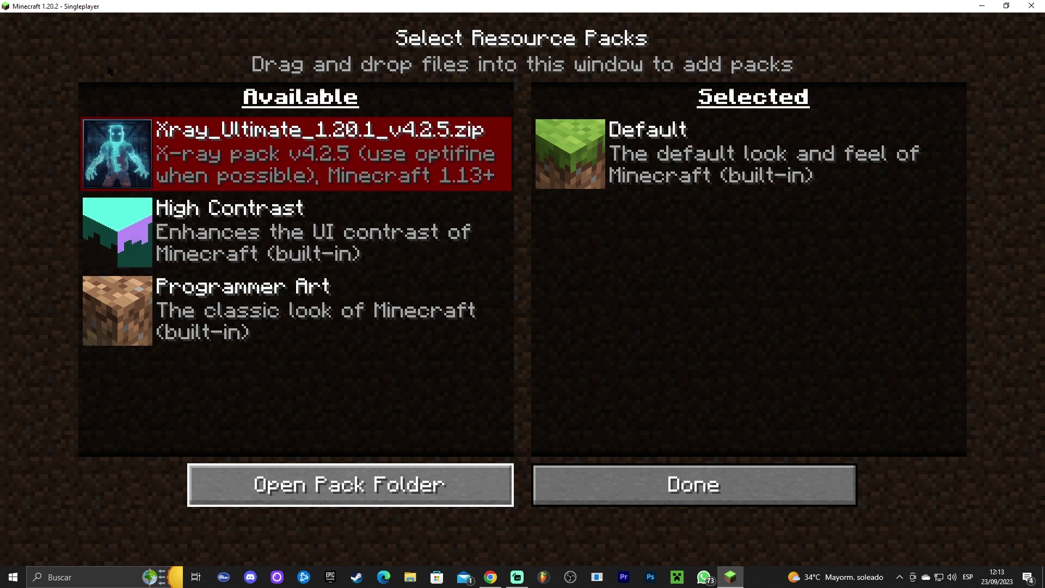
Activate the Xray Ultimate pack despite the older-version warning and resume the game
click(120, 156)
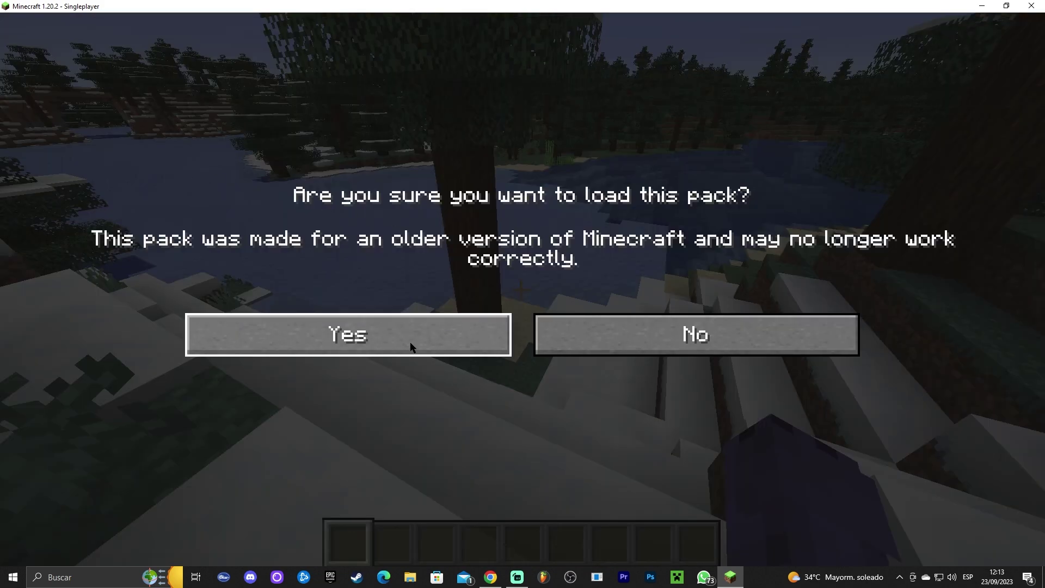
click(382, 338)
click(729, 473)
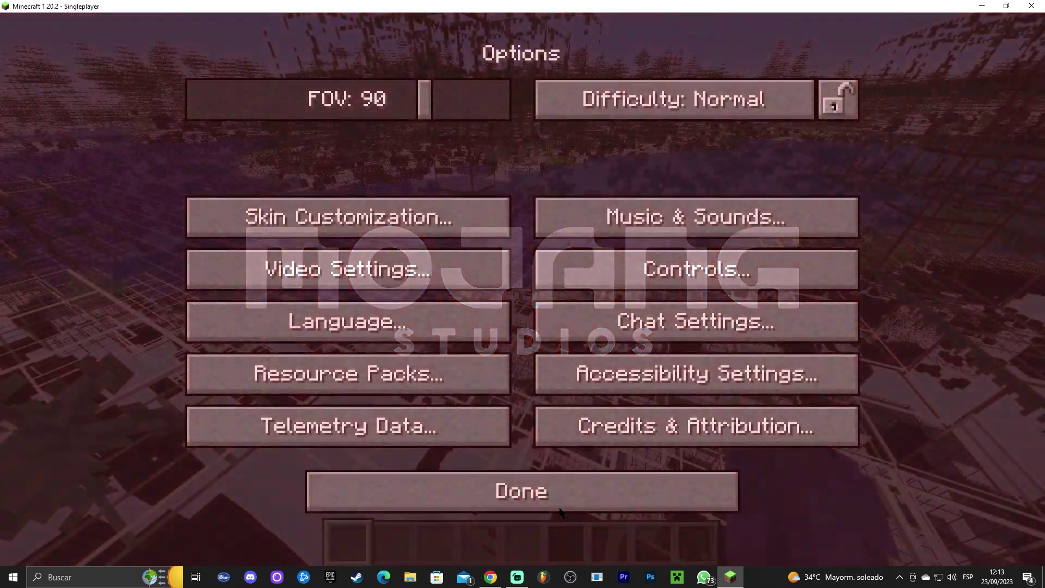
click(545, 491)
key(Escape)
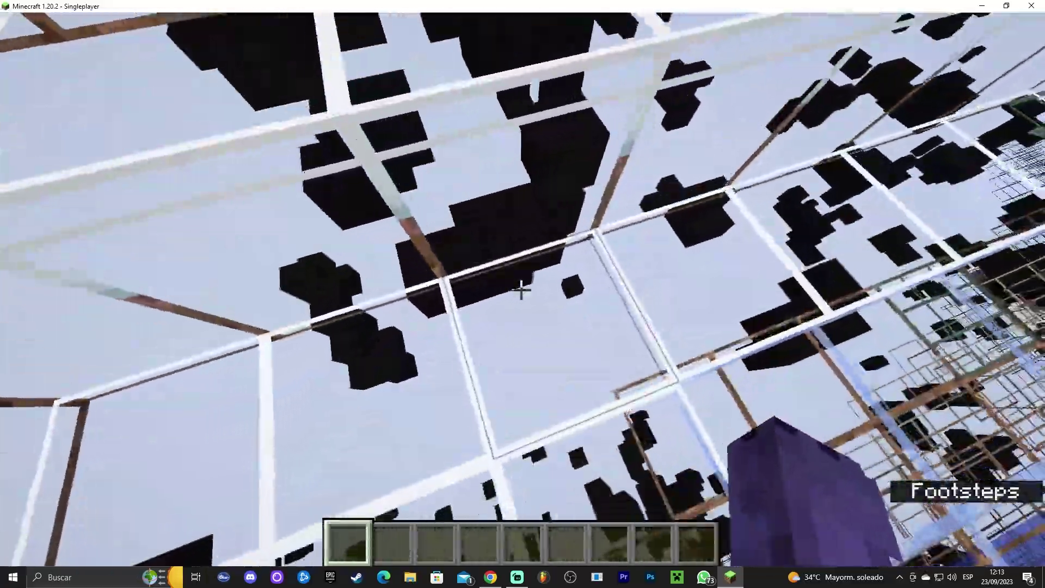
Break several stone blocks around the player in the see-through terrain
click(521, 290)
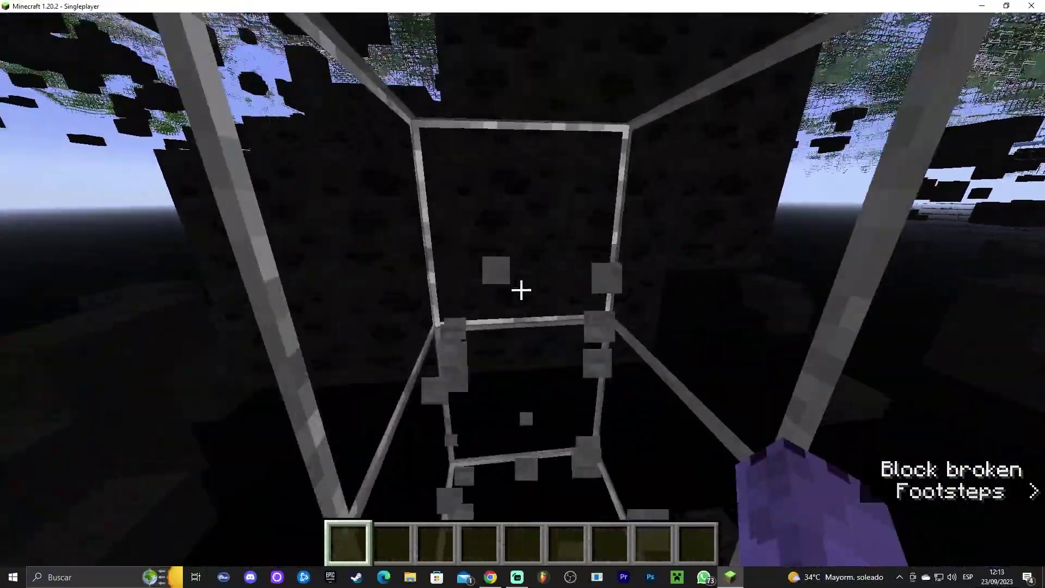
click(522, 290)
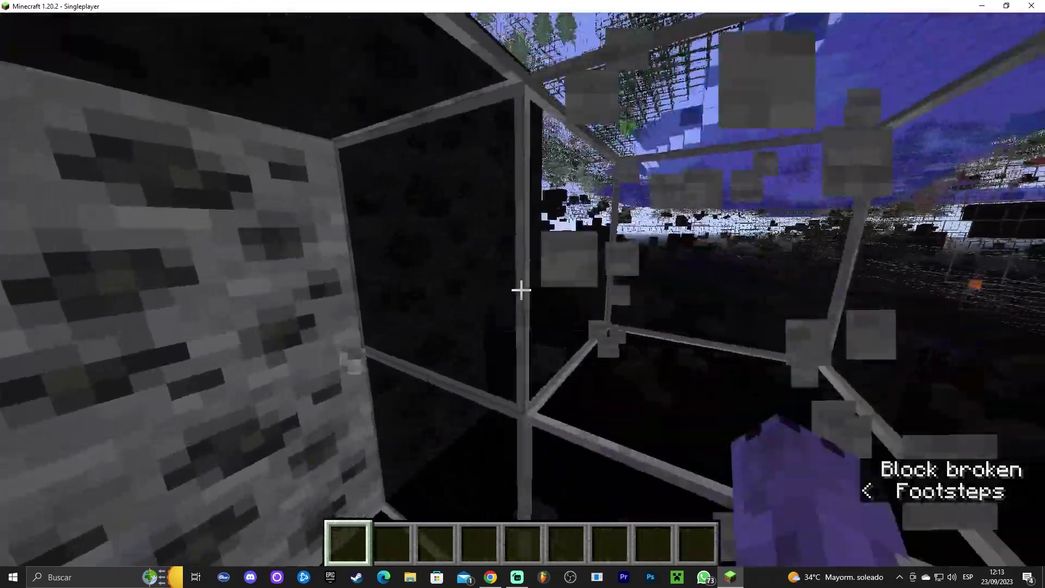
click(521, 290)
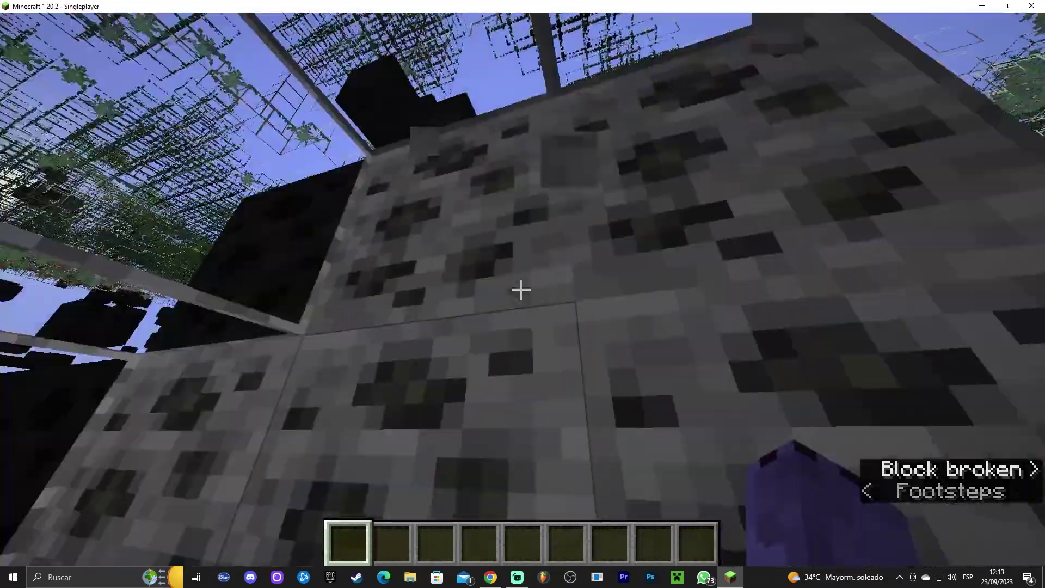
click(522, 290)
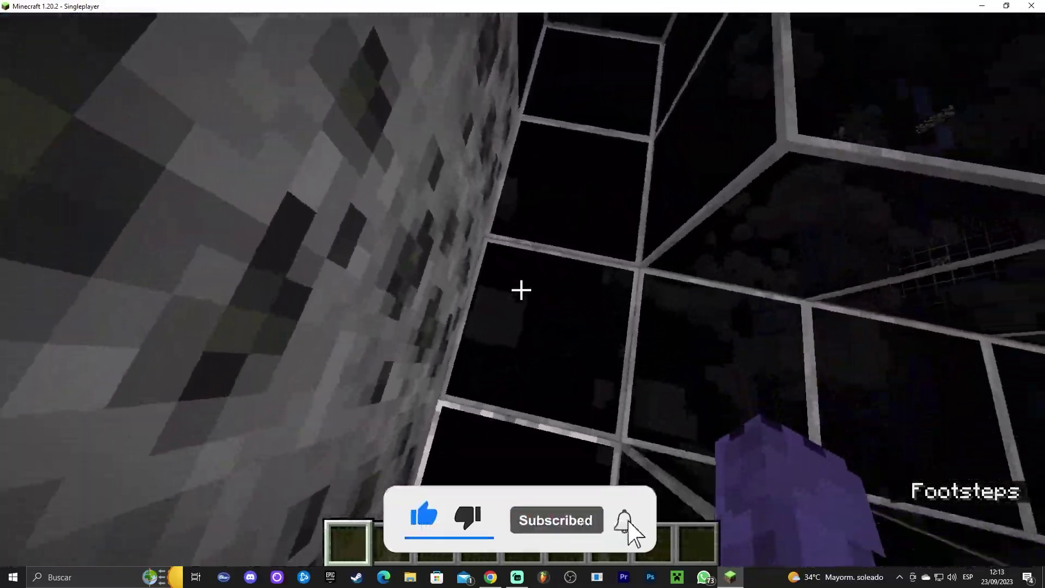
click(521, 291)
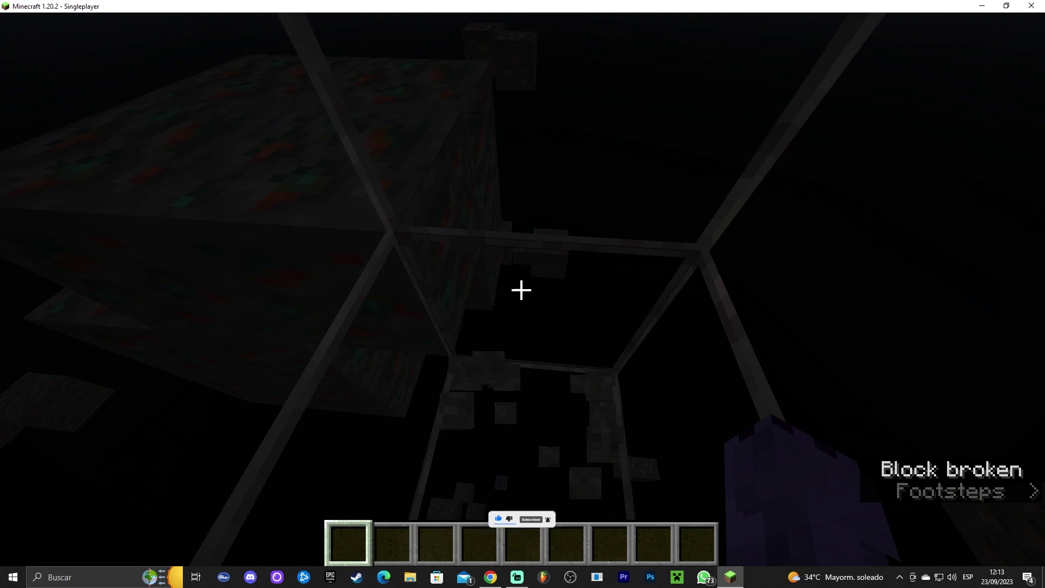
Run /effect give @s minecraft:night_vision to grant Night Vision
key(slash)
text(e)
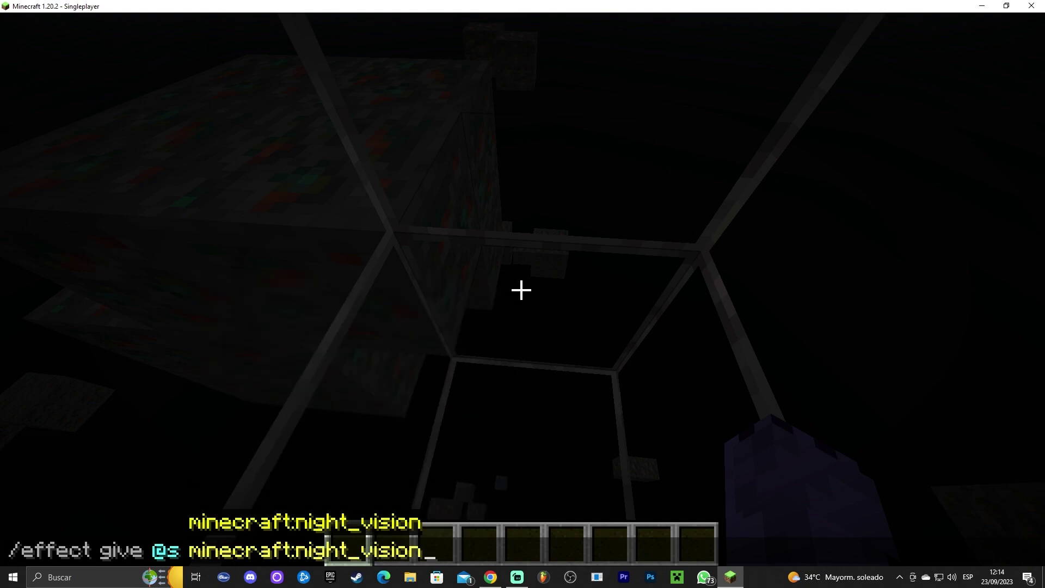
key(Return)
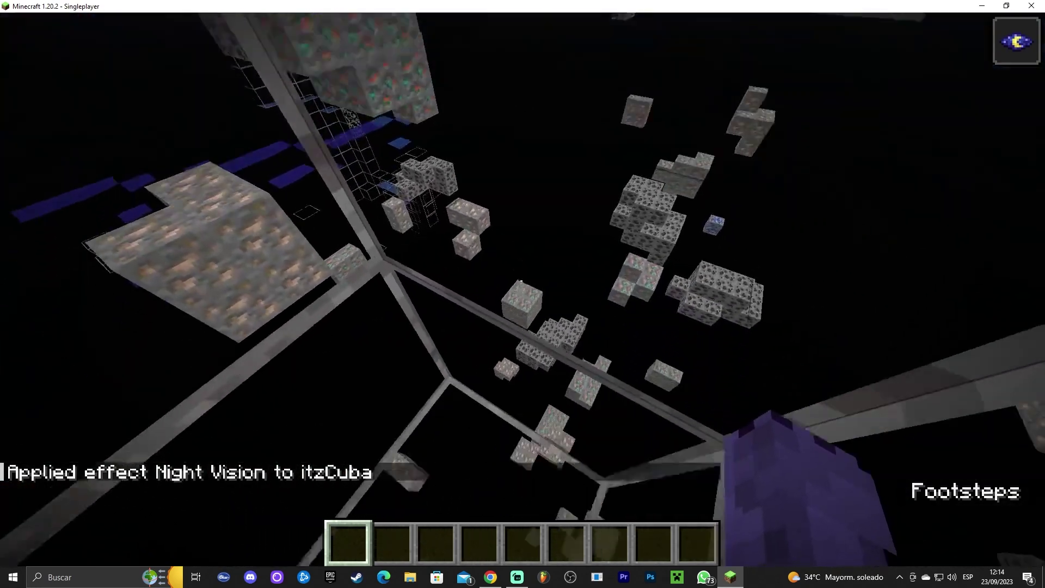
Mine the stone and lapis ore blocks ahead, then break a glass block
click(521, 283)
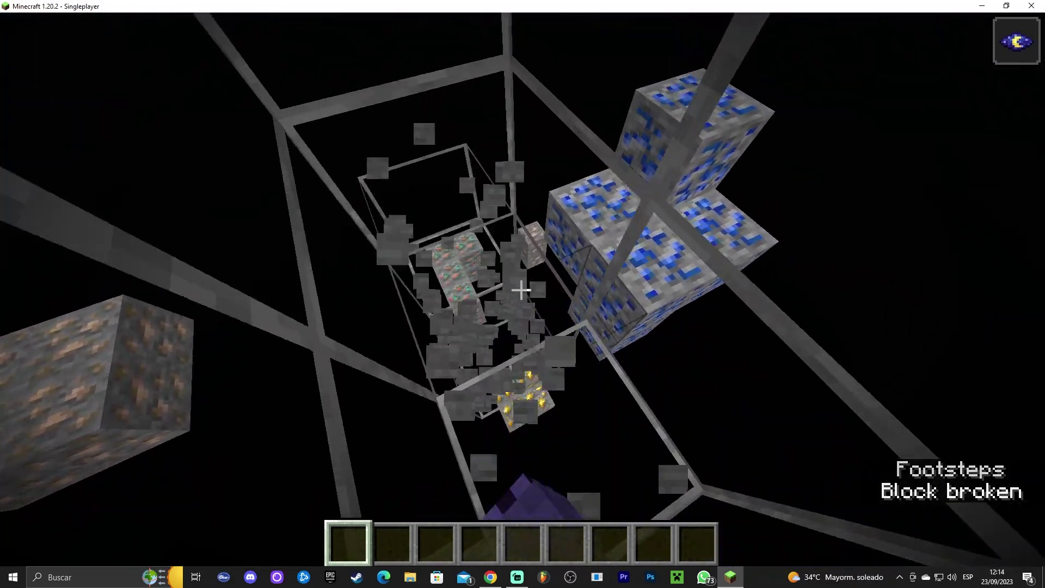
click(521, 290)
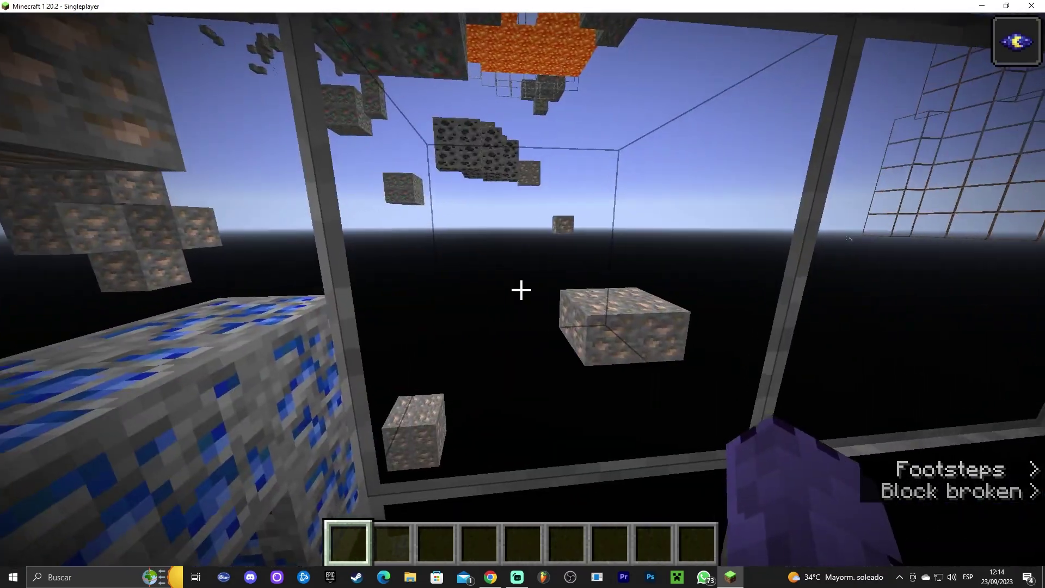
click(521, 290)
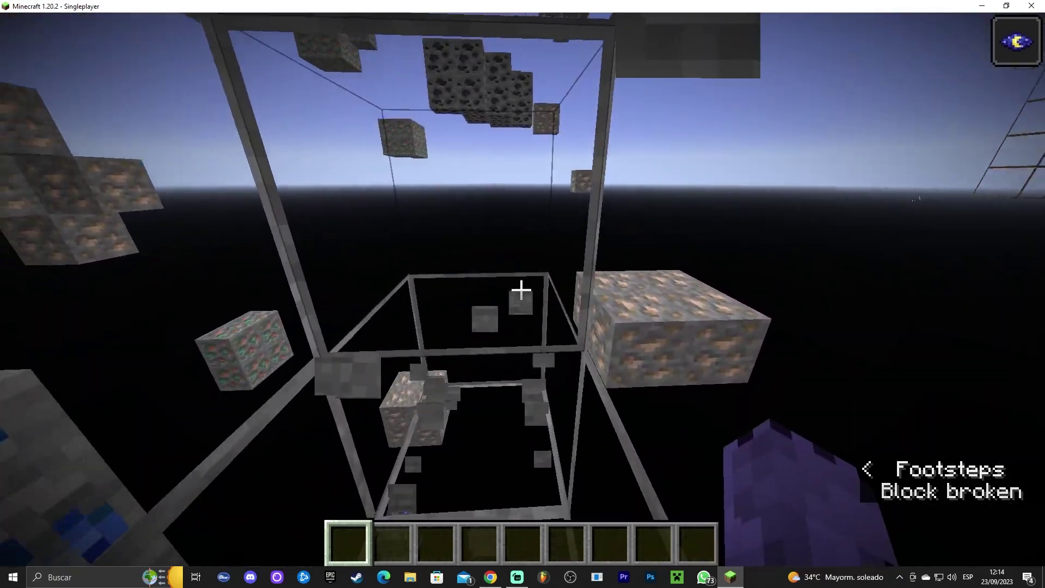
click(521, 290)
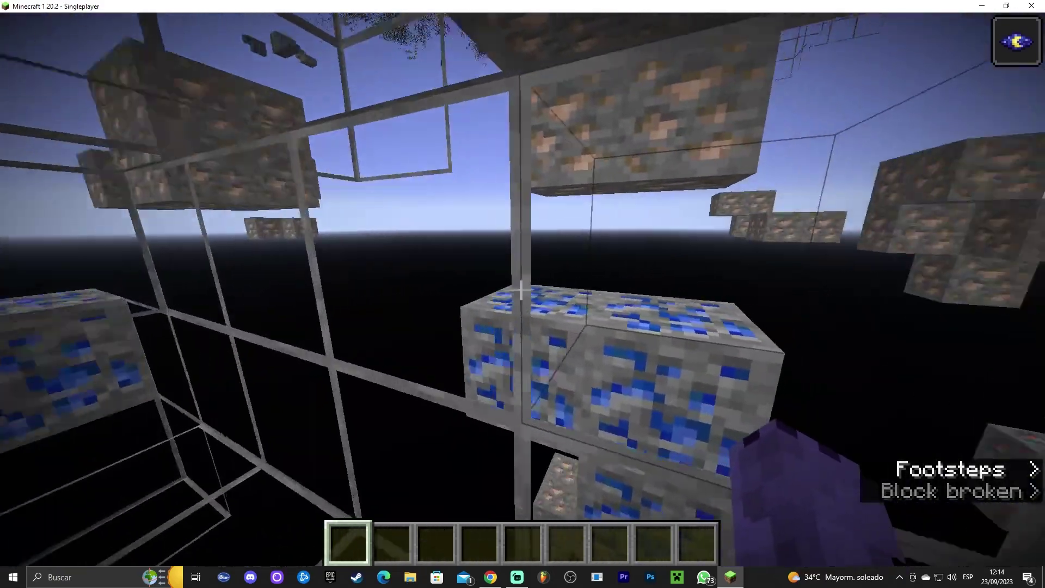
click(521, 291)
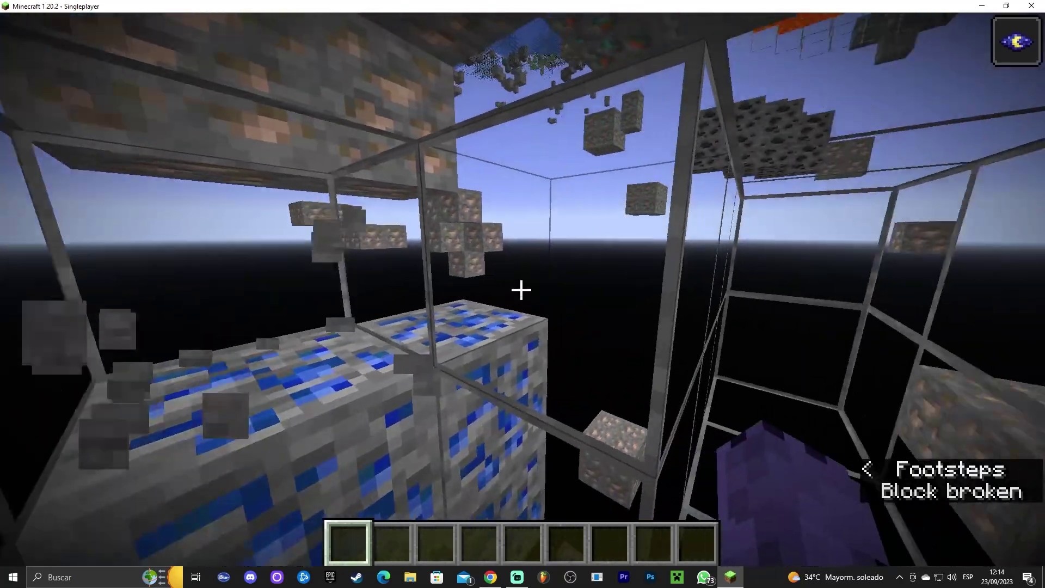
click(521, 290)
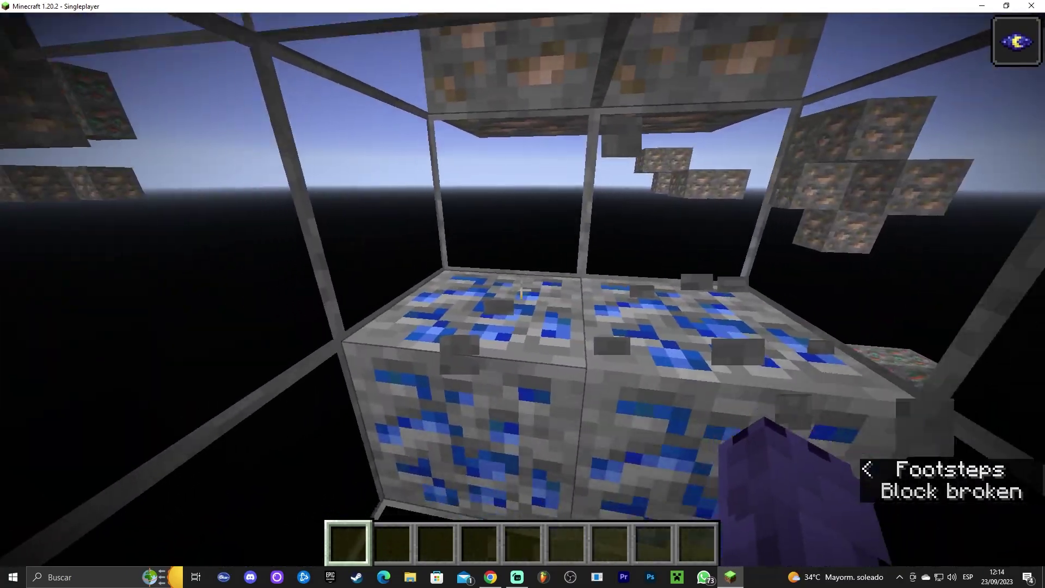
click(521, 290)
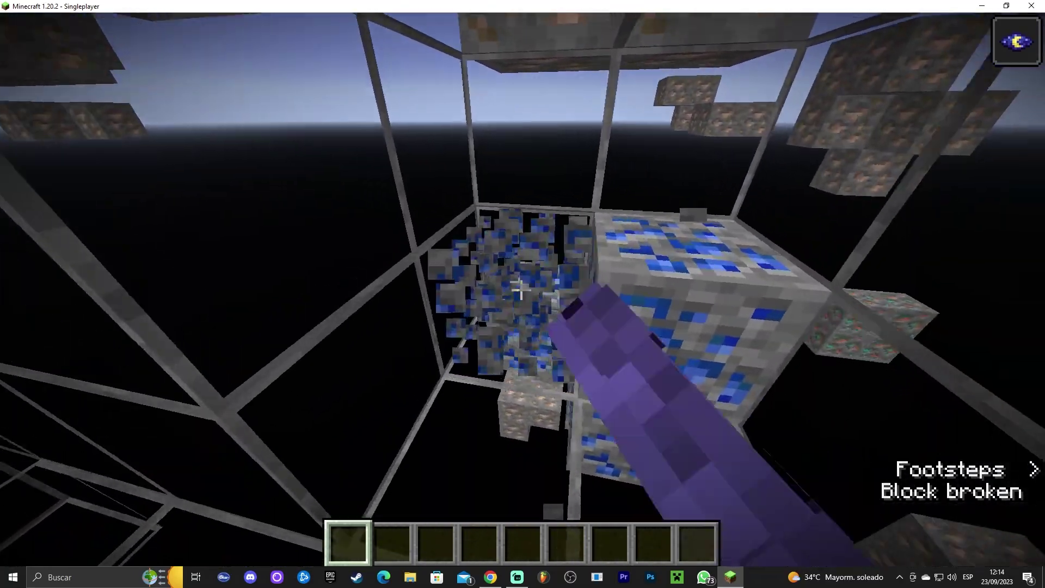
click(521, 290)
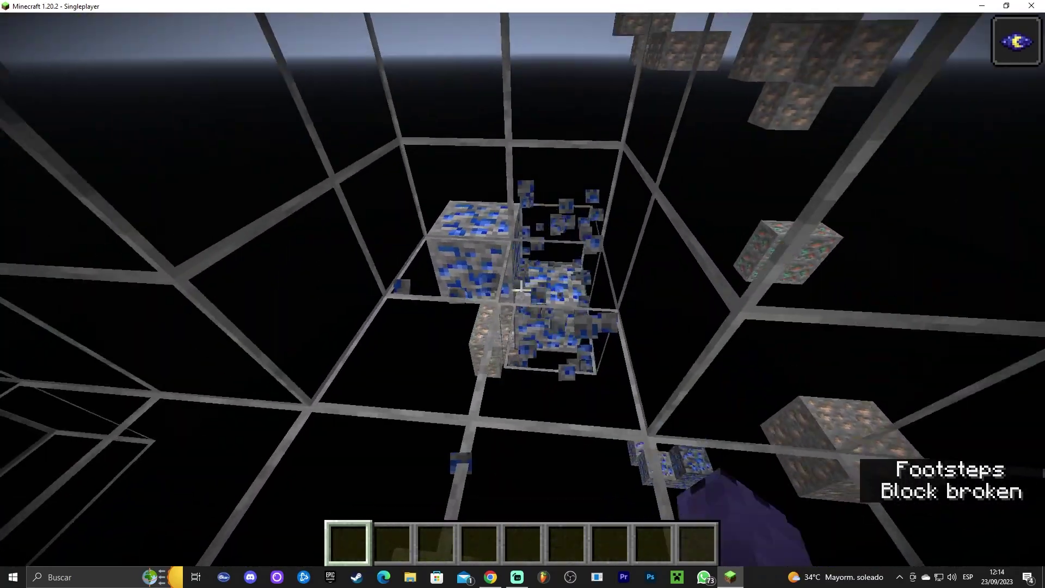
click(521, 290)
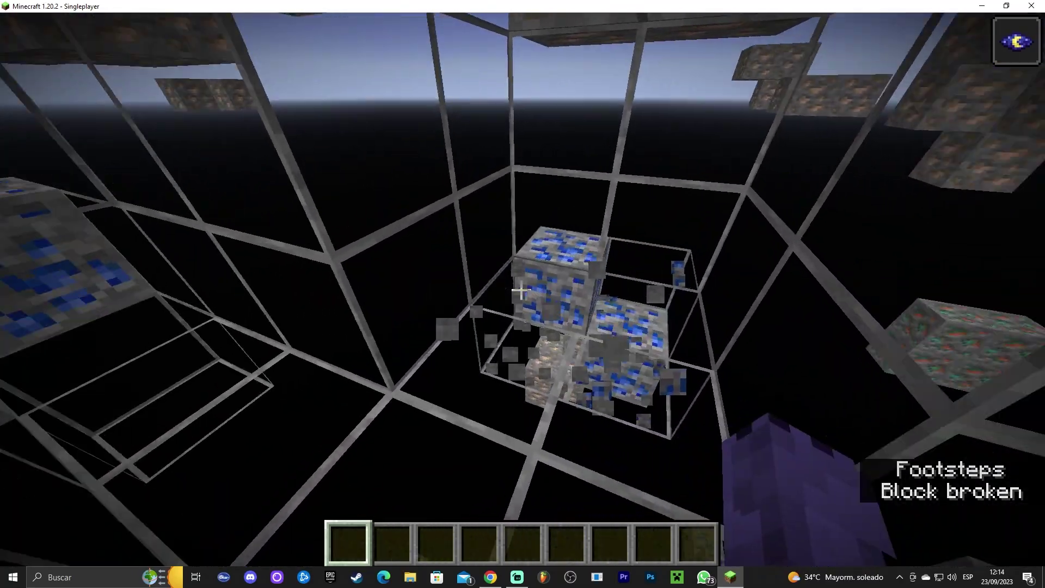
click(522, 290)
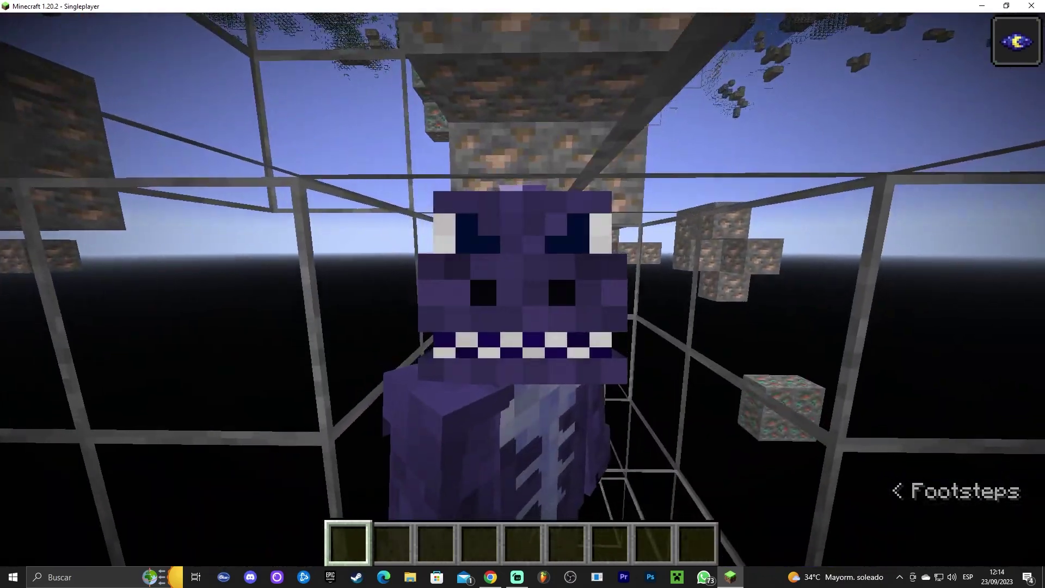
click(523, 294)
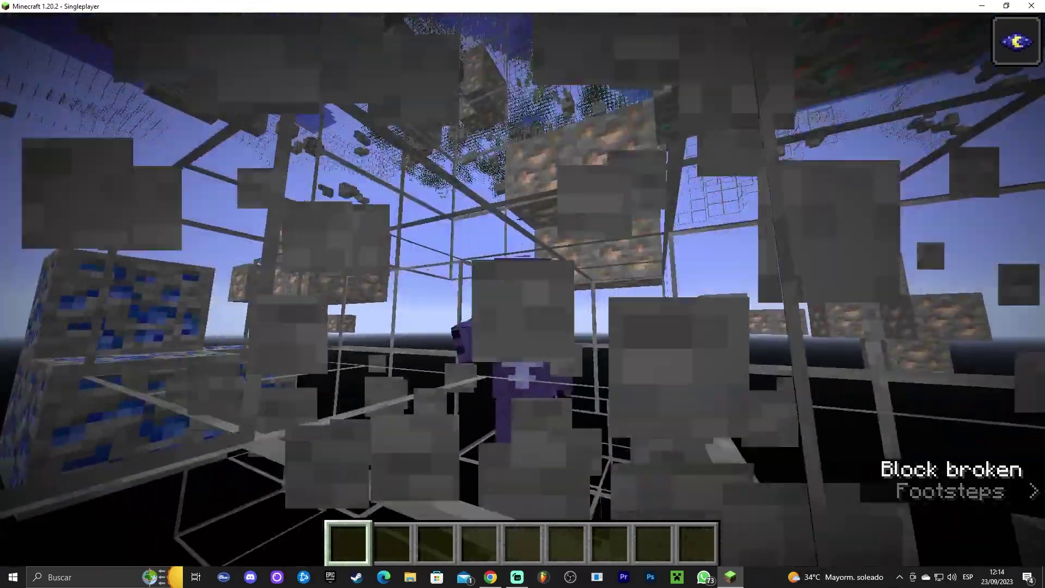